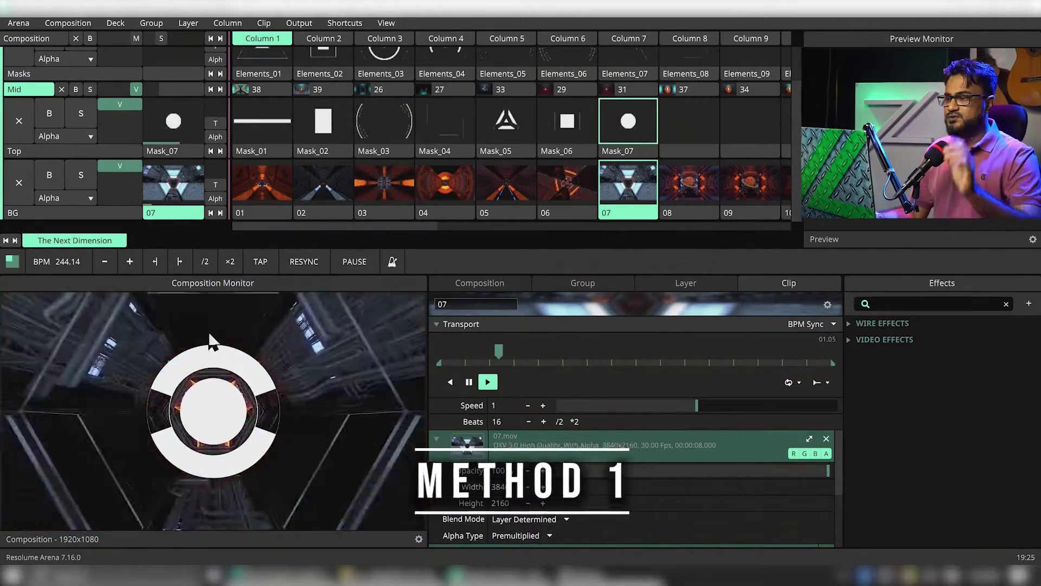
Step: Clear the Top and BG layers, step BG through to tunnel clip 07, and launch Mask_02 on Top
left_click(19, 121)
left_click(15, 198)
left_click(241, 178)
left_click(317, 175)
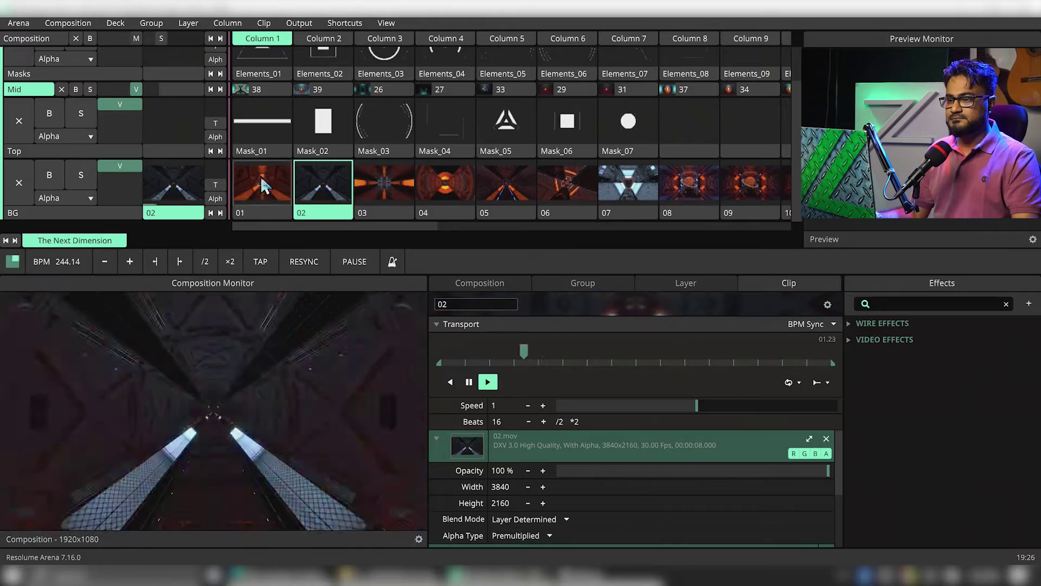
left_click(395, 169)
left_click(470, 179)
left_click(635, 187)
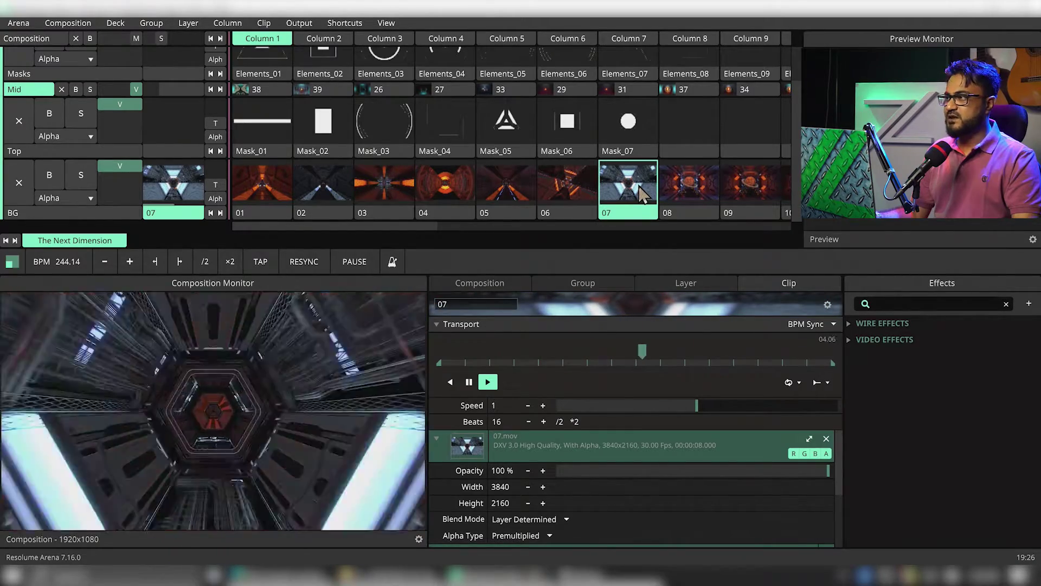
left_click(321, 142)
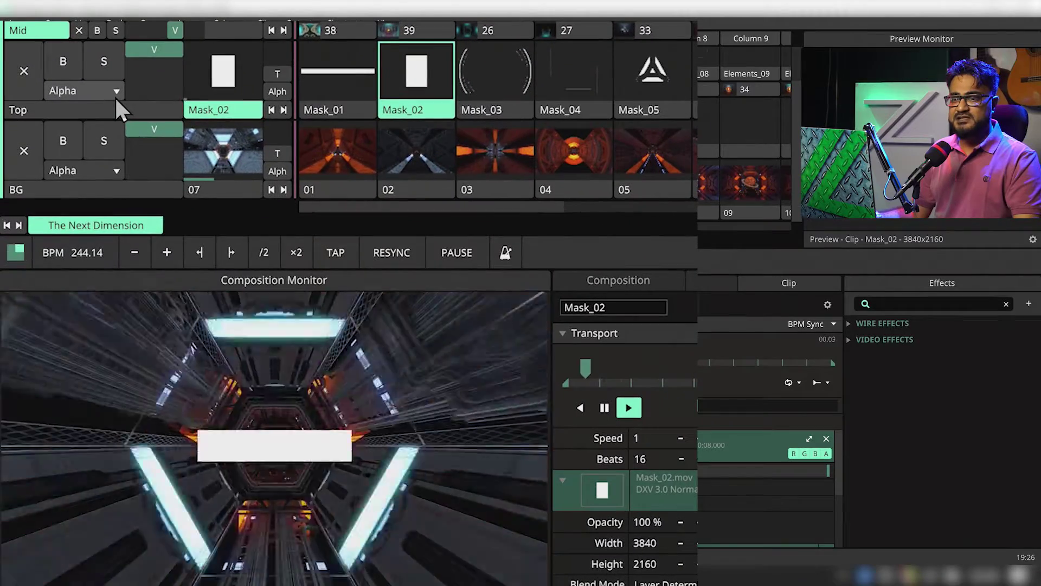
Step: Set the Top layer's blend mode to 50 Mask and lower its opacity
left_click(91, 136)
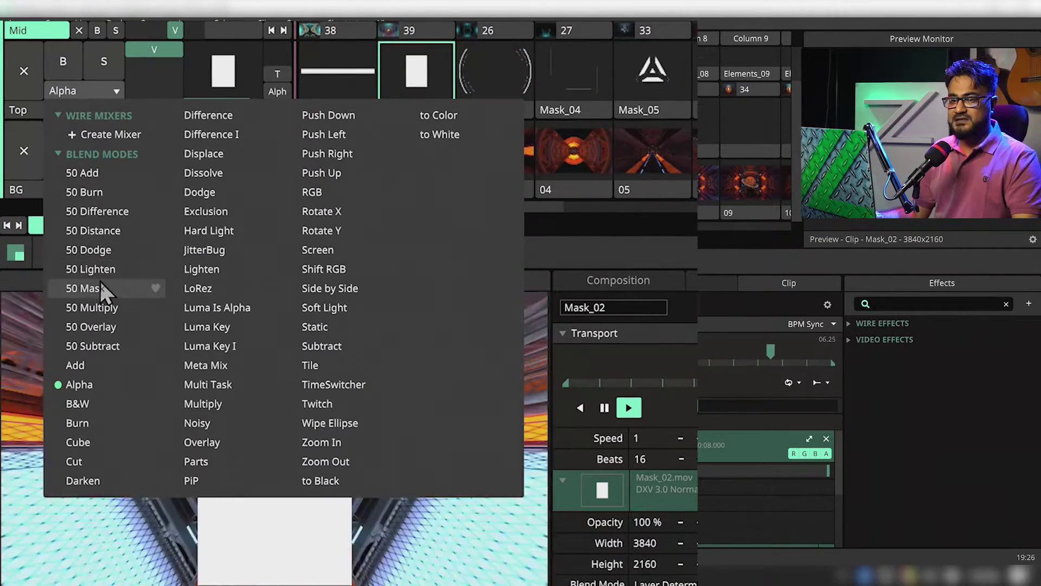
left_click(99, 291)
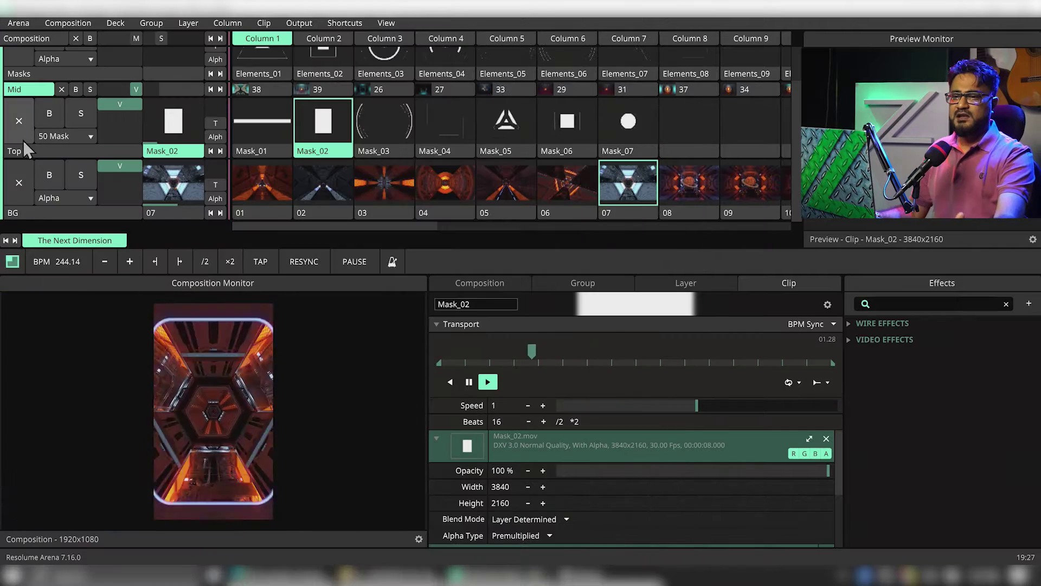
left_click_drag(113, 105, 129, 132)
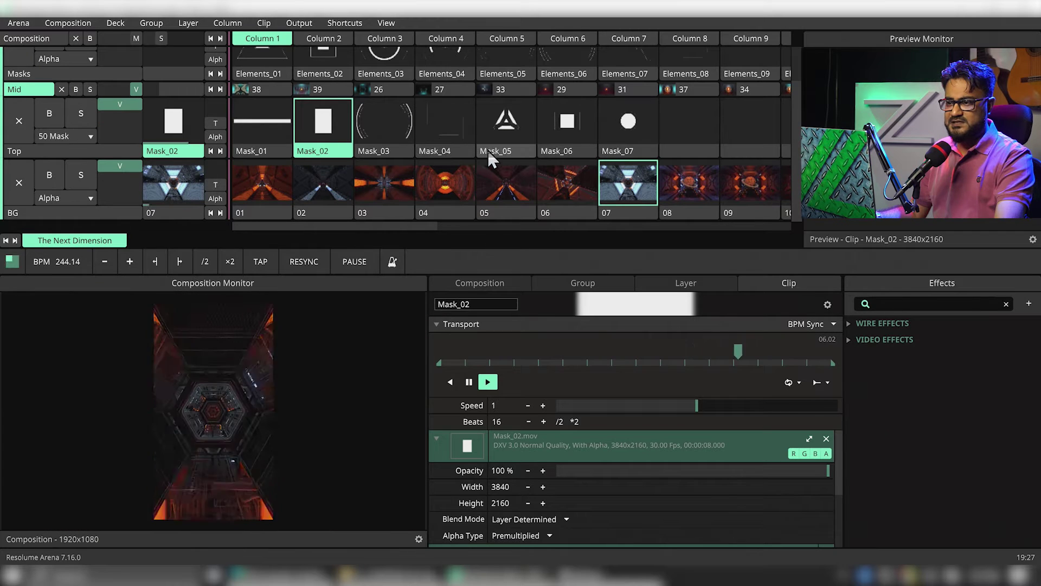
Step: Launch the Mask_05 triangle on Top, fade it, and return the blend mode to Alpha
left_click(502, 150)
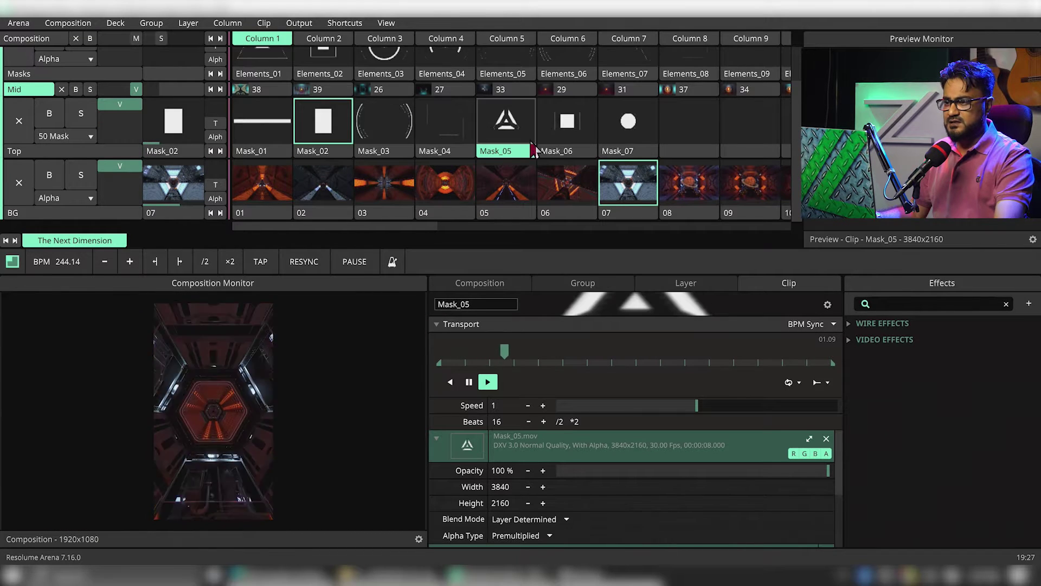
mouse_move(123, 126)
left_mouse_down()
mouse_move(122, 143)
mouse_move(129, 109)
left_mouse_up()
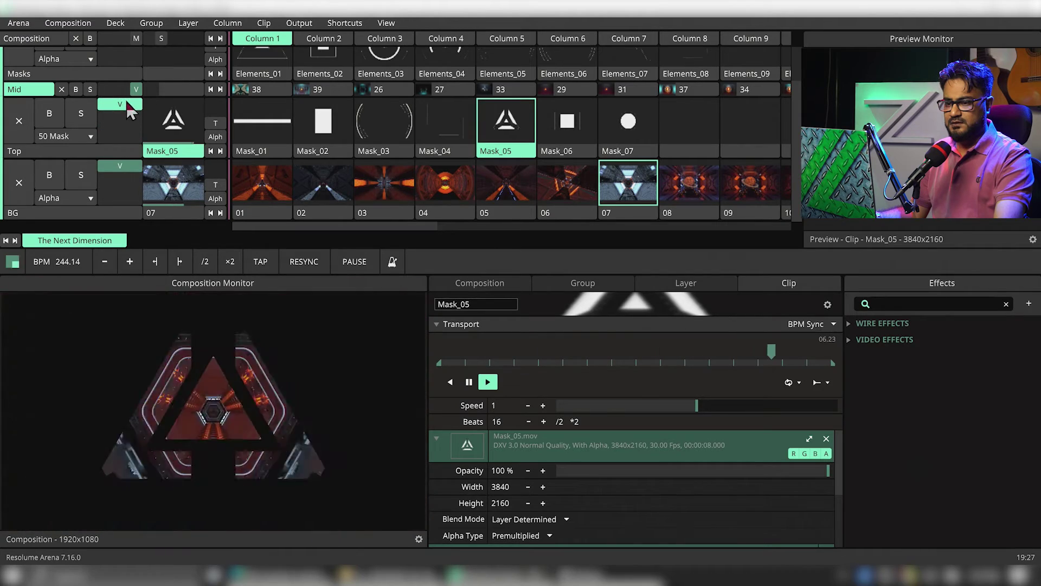
left_click(70, 136)
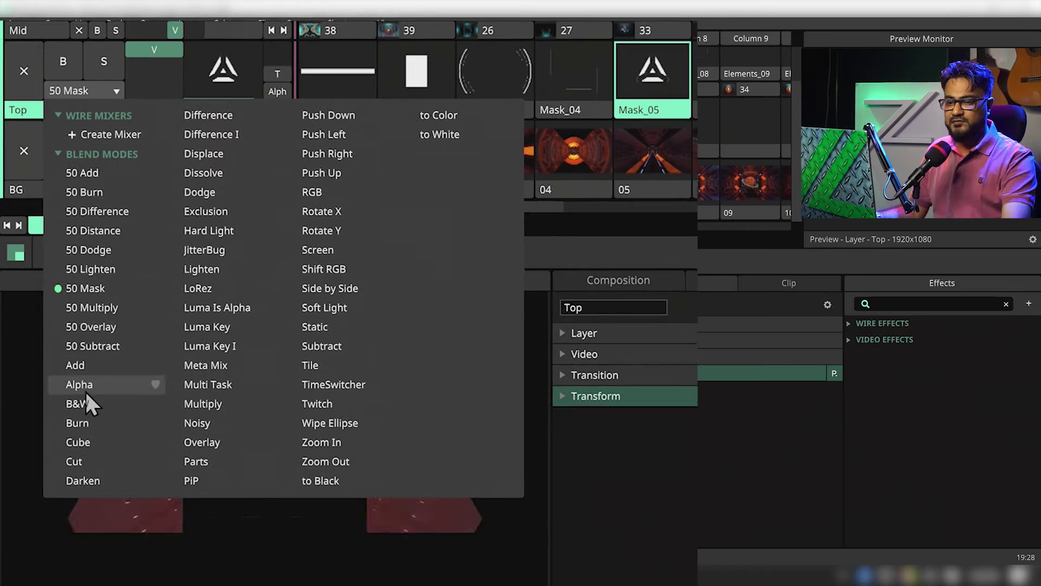
left_click(84, 386)
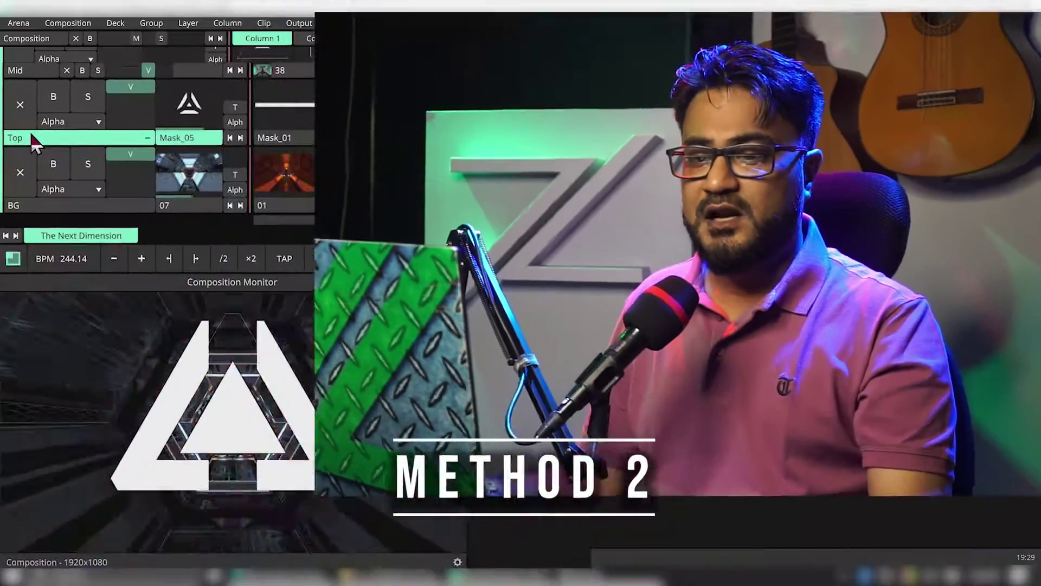
Step: Set Top's Mask Mode to One Below and try the Mask_06 and Mask_04 shapes
right_click(33, 138)
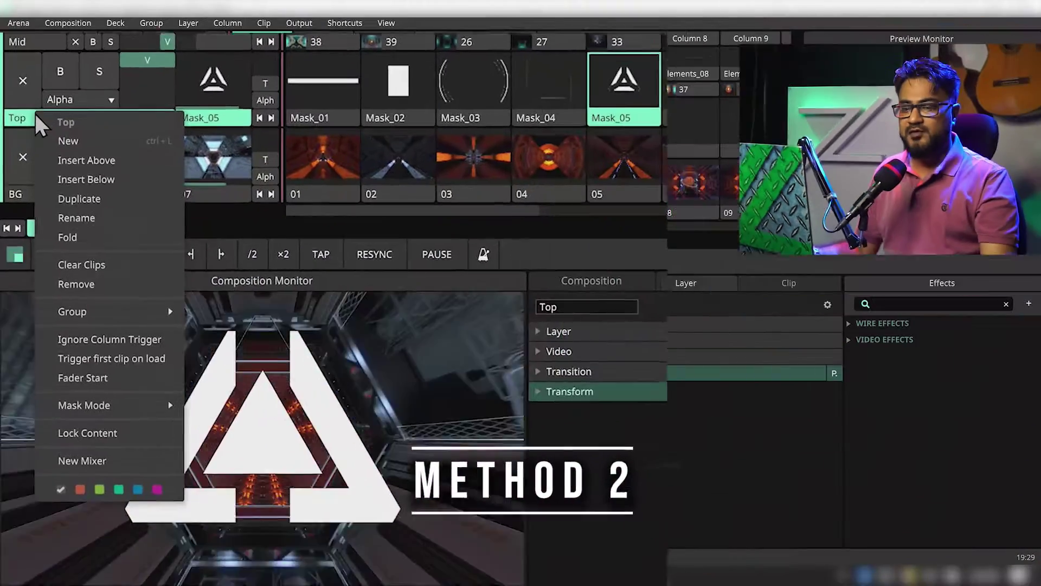
mouse_move(76, 407)
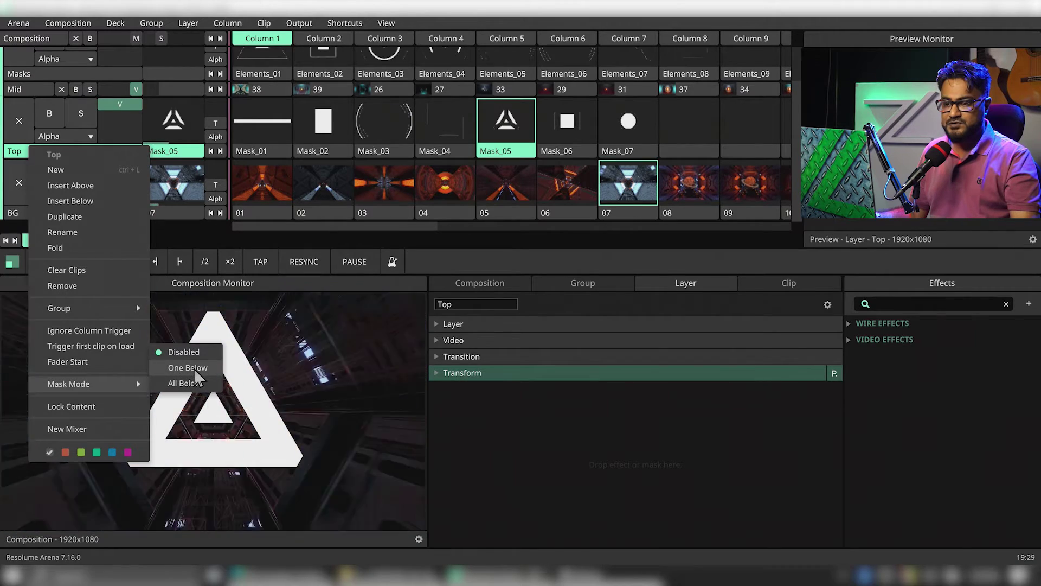
left_click(194, 368)
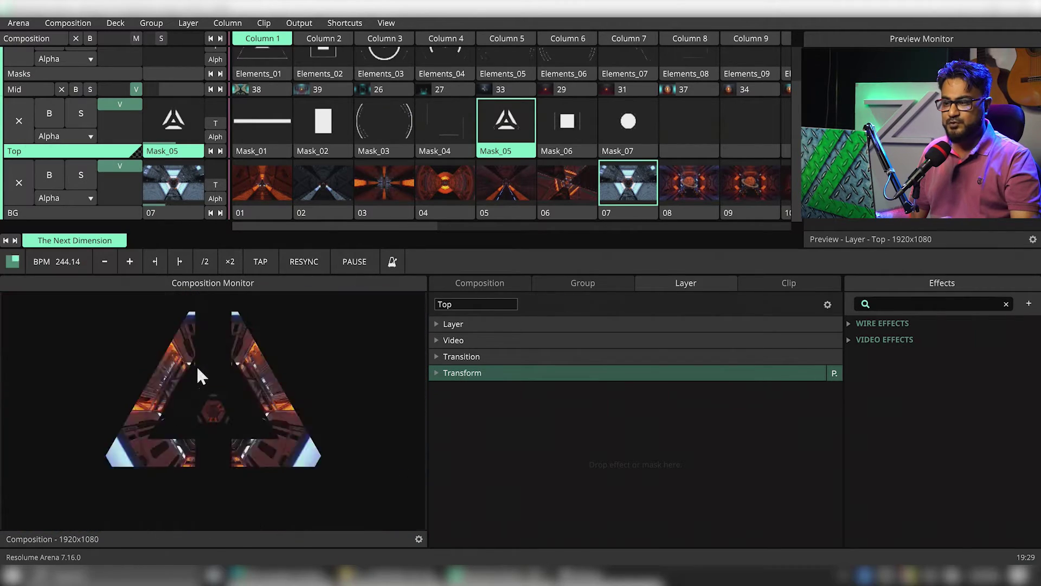
left_click(570, 124)
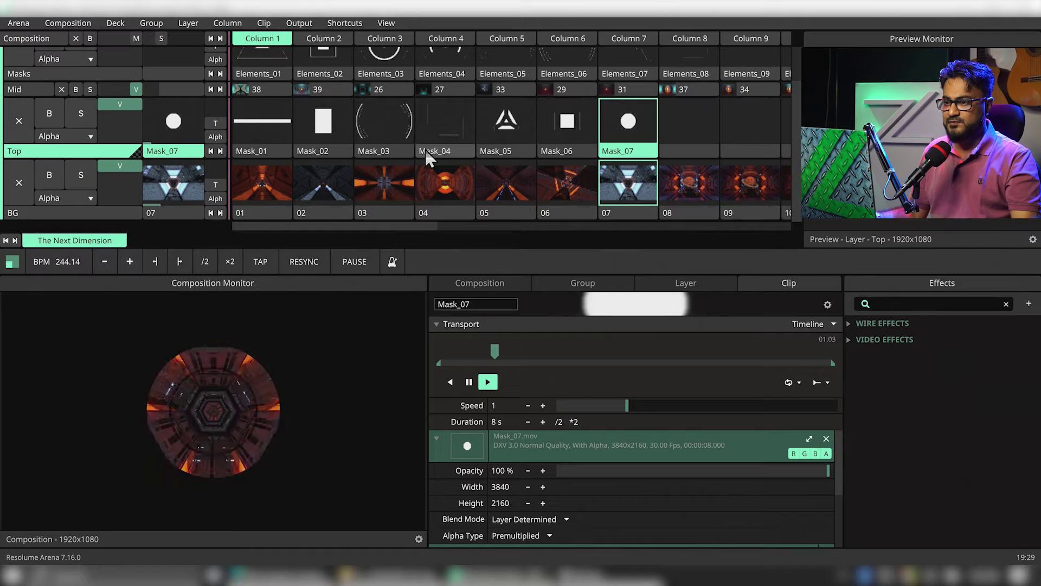
left_click(439, 128)
Step: Launch tunnel clip 03 on BG, clip 39 on Mid, and Mask_01 on Top at full opacity
left_click(33, 89)
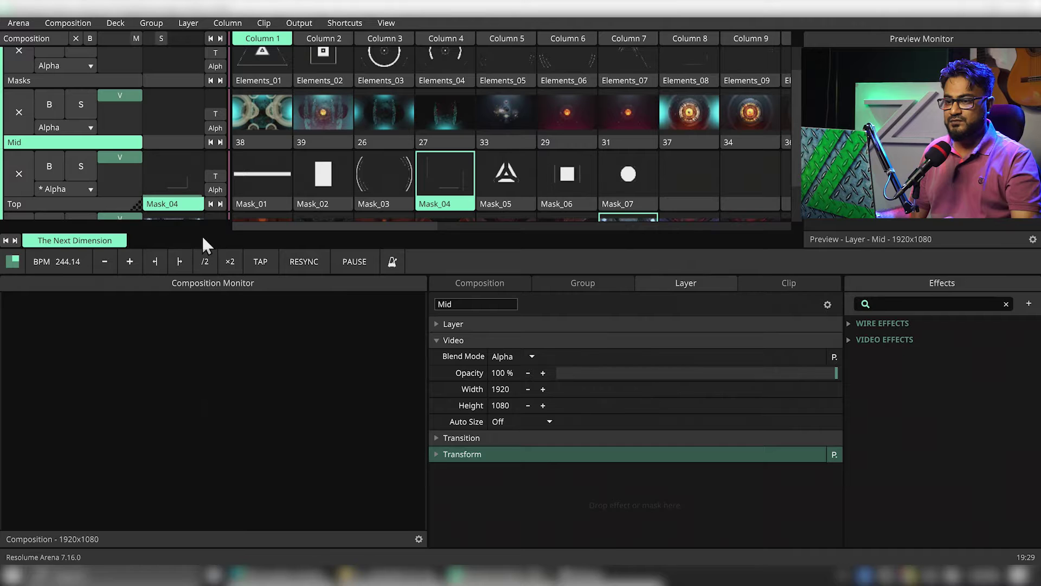
left_click(361, 220)
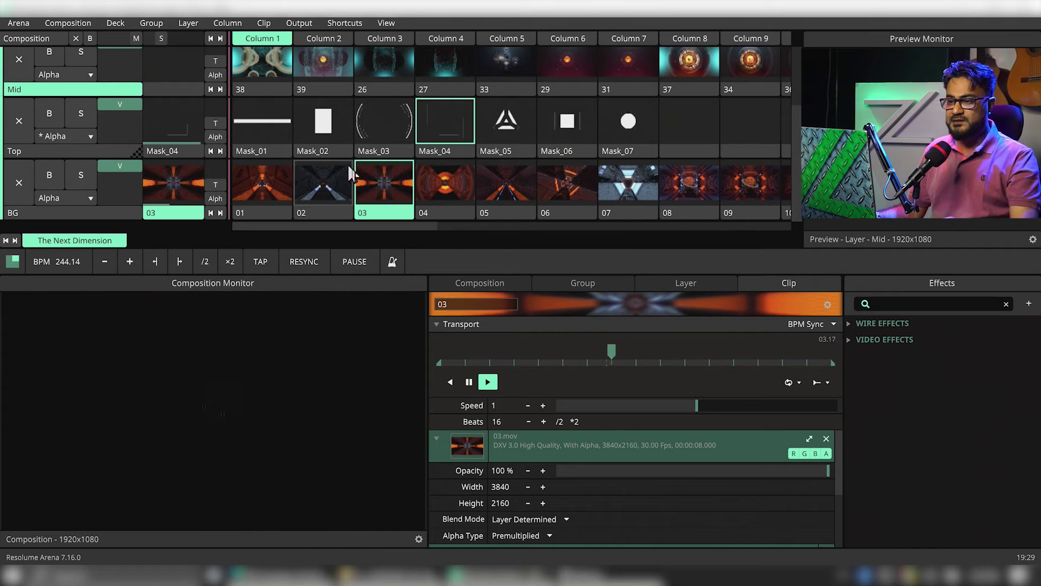
scroll(304, 96, "up", 1)
left_click(326, 102)
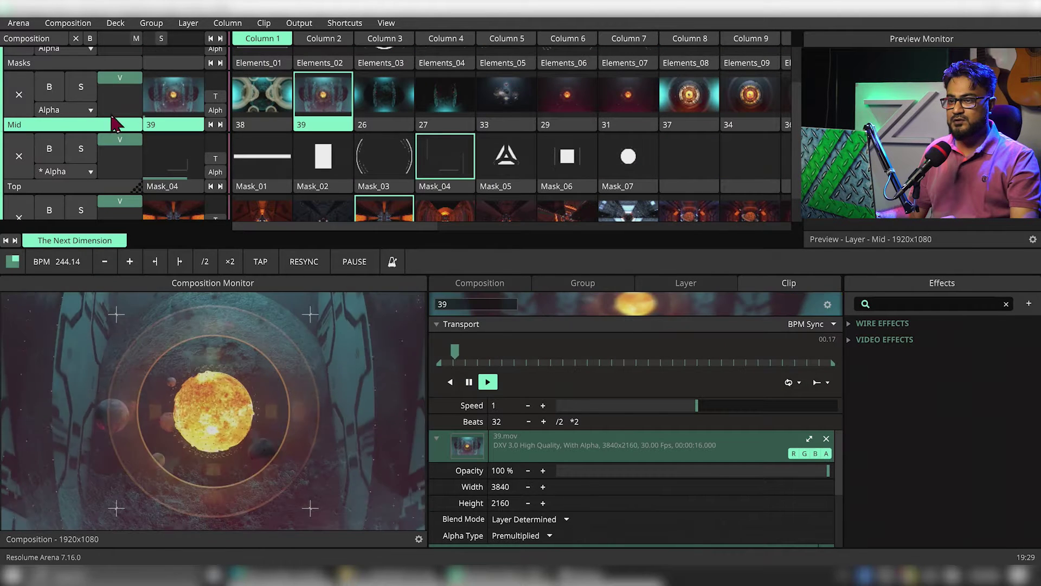
left_click_drag(110, 81, 116, 106)
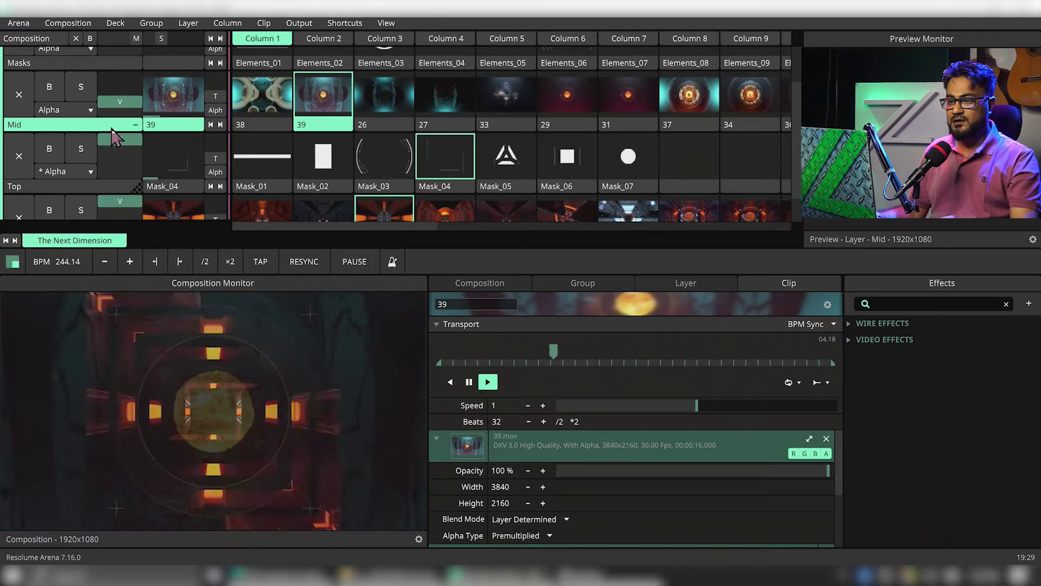
left_click_drag(118, 172, 119, 164)
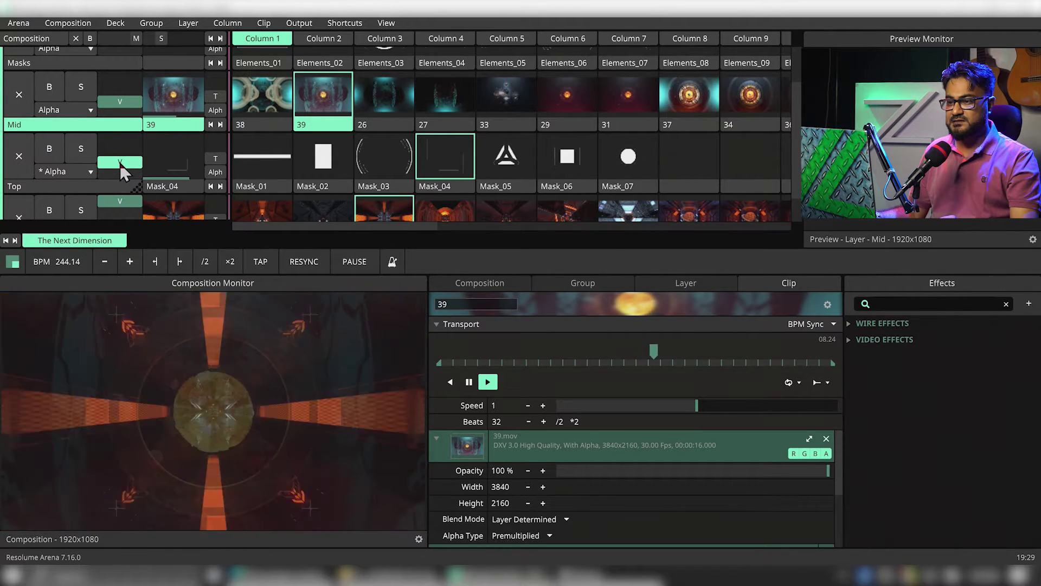
left_click(260, 157)
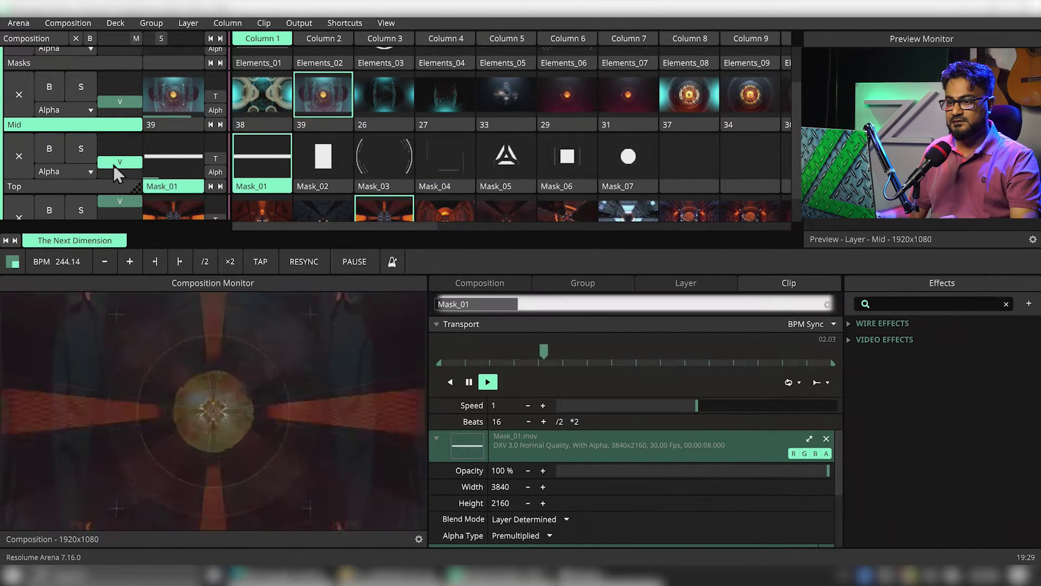
left_click_drag(112, 165, 128, 140)
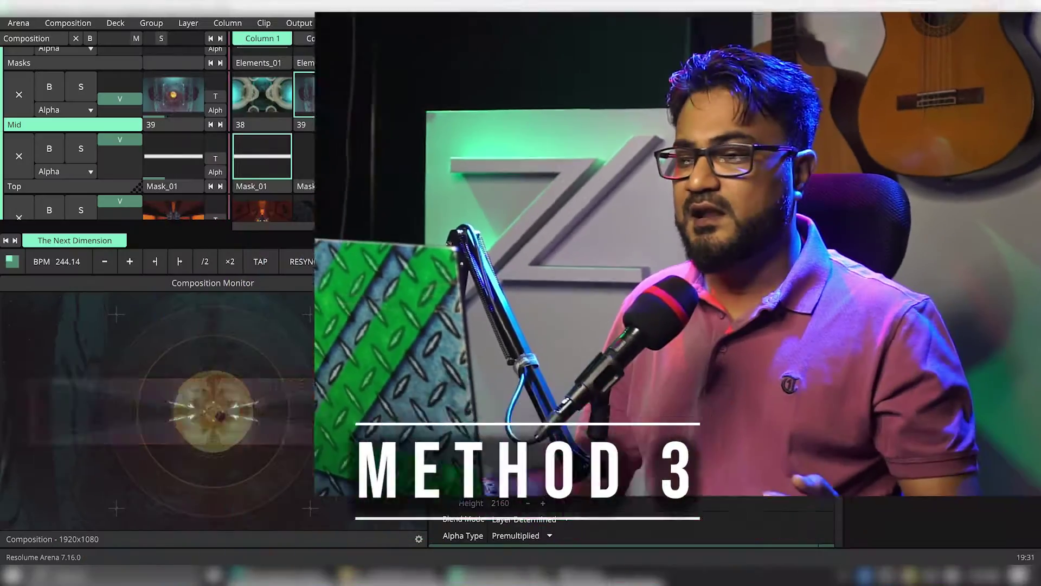
Step: Launch Mask_05, then Mask_01 on Top, and turn off the Top layer's mask mode
left_click(496, 189)
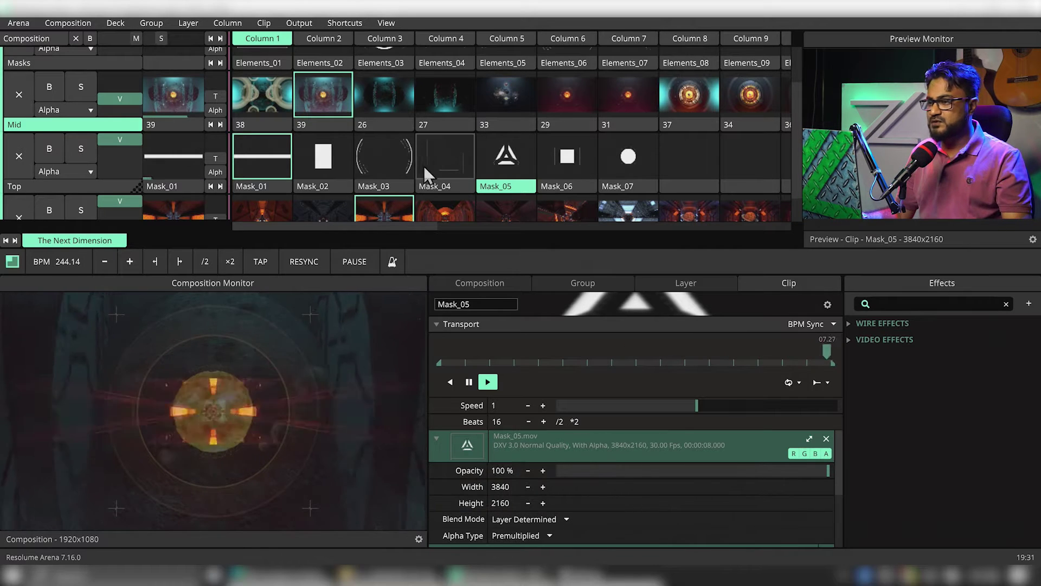
left_click(269, 165)
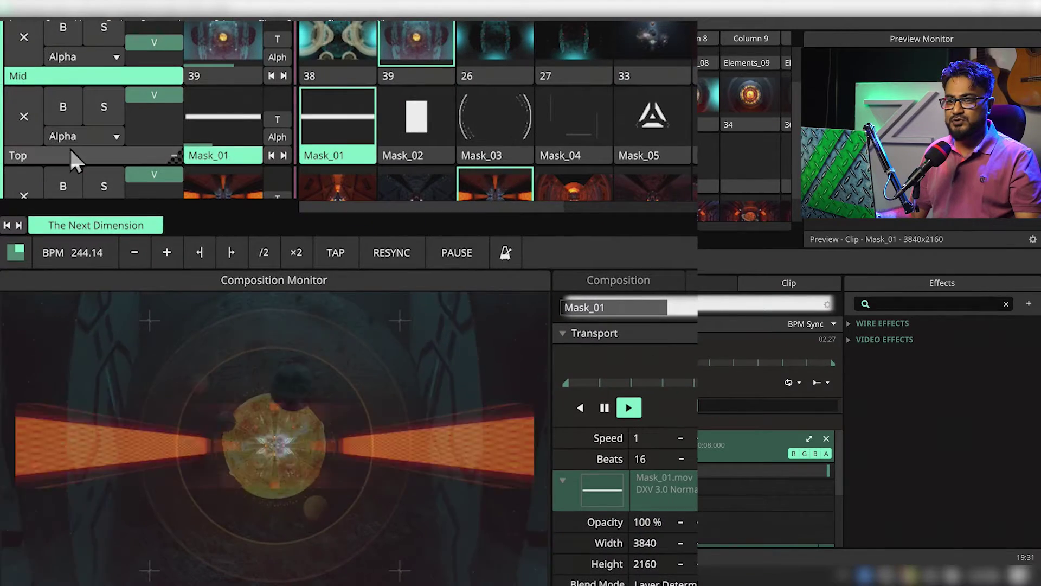
right_click(70, 155)
mouse_move(187, 461)
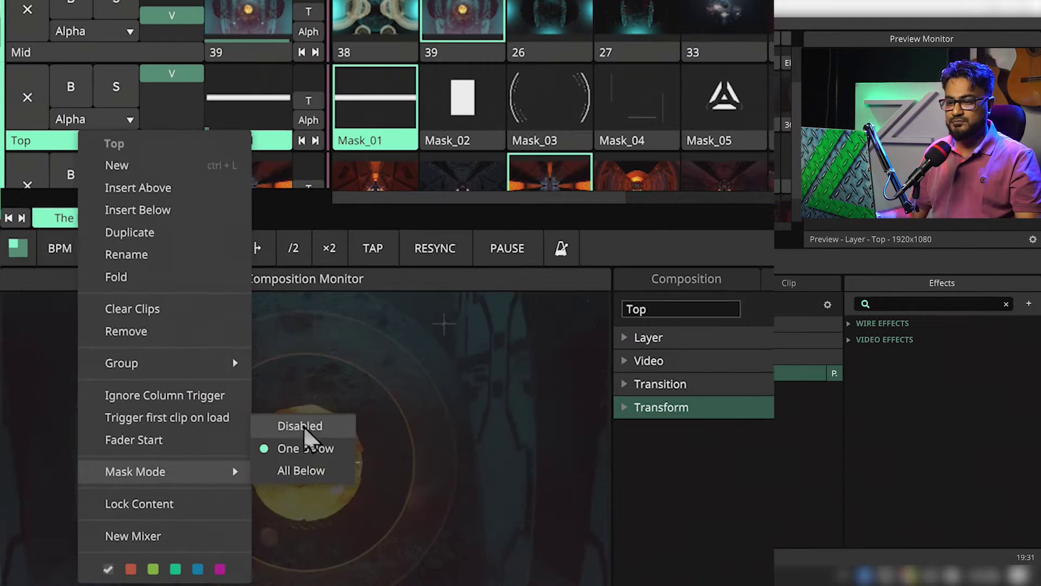
left_click(396, 221)
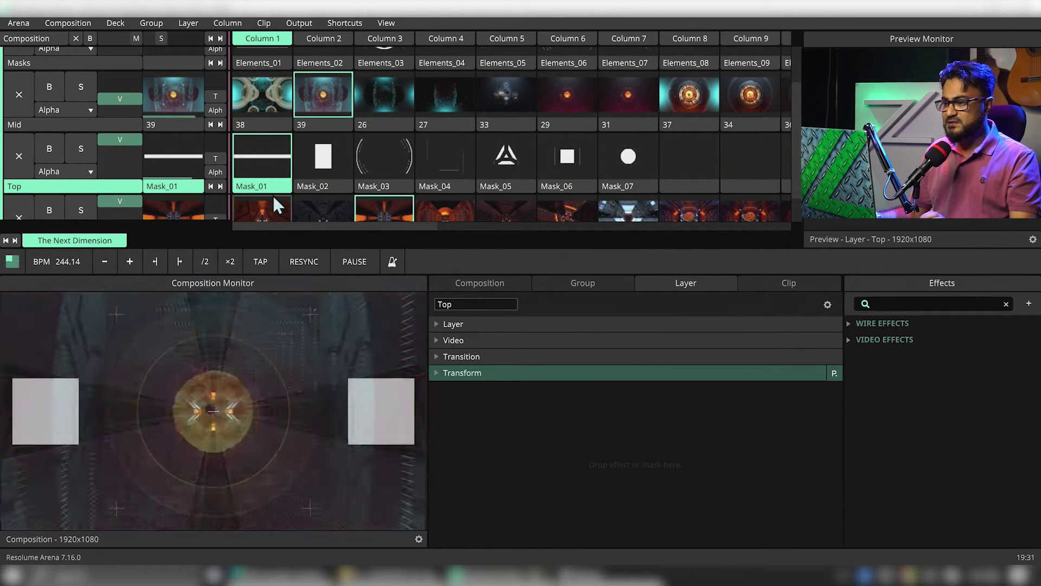
Step: Set the Mask_01 clip's own blend mode to 50 Mask
left_click(789, 284)
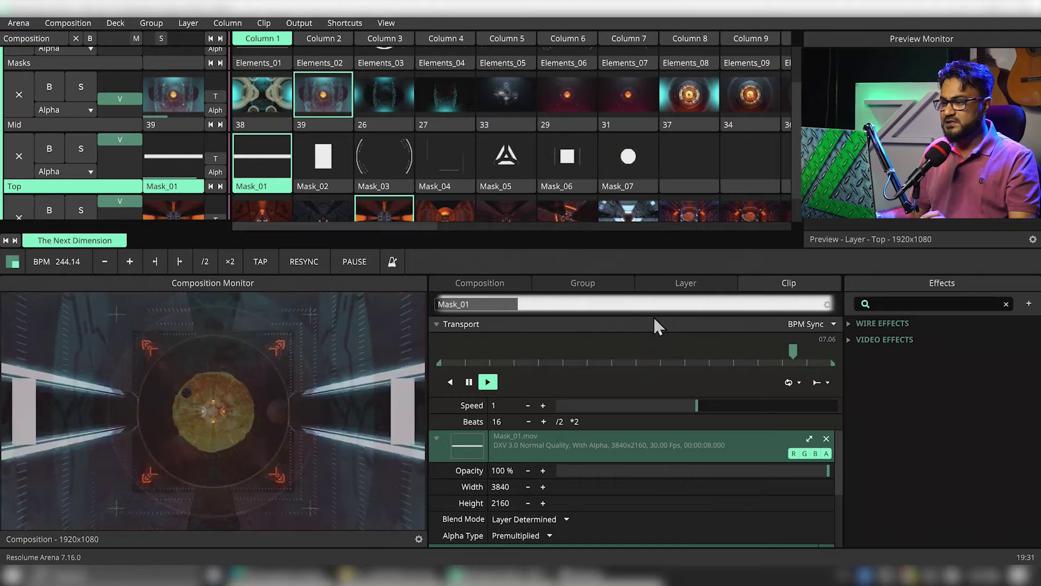
scroll(503, 500, "down", 1)
left_click(503, 483)
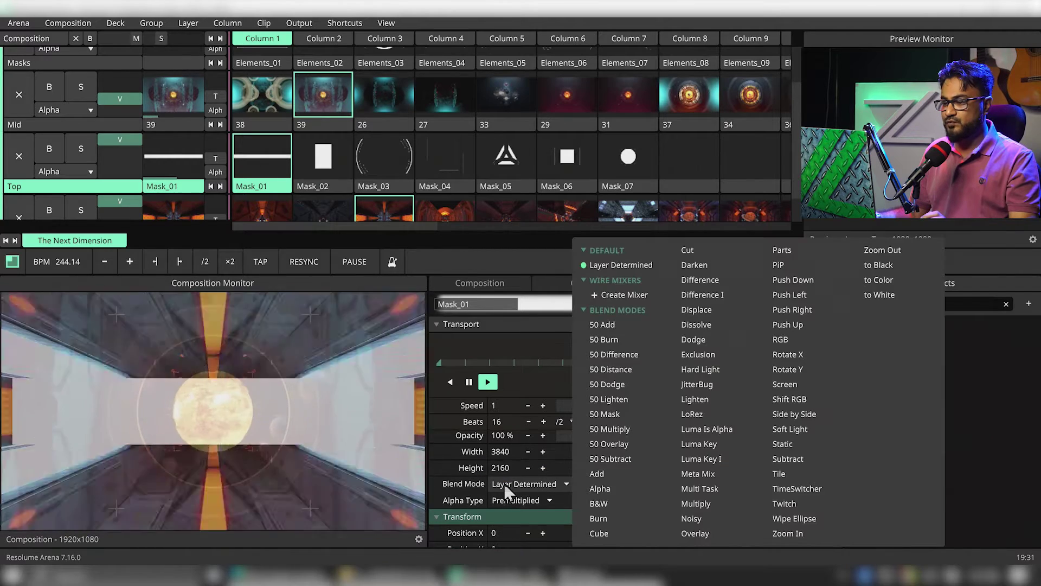
left_click(605, 414)
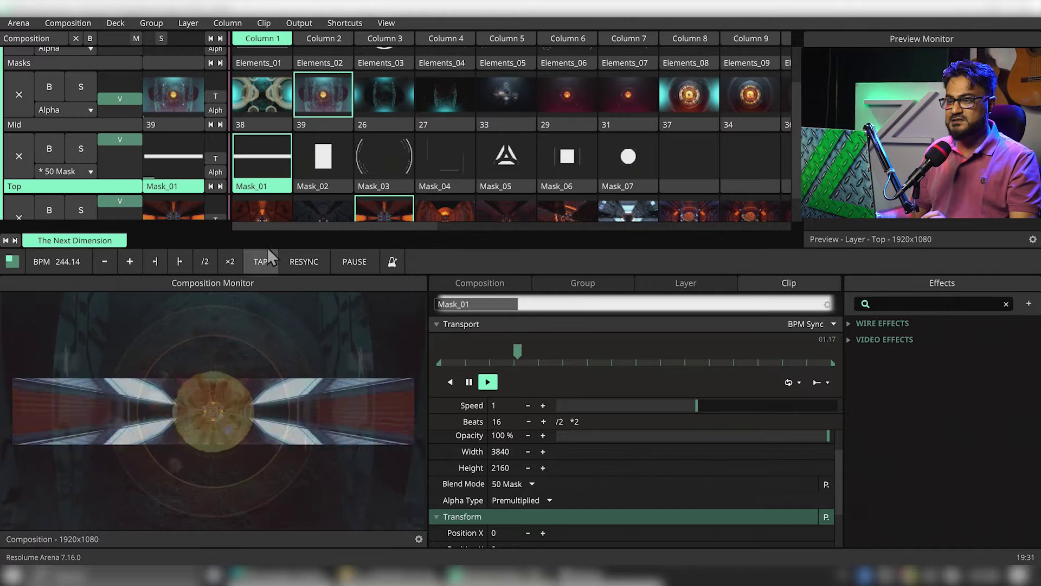
scroll(262, 145, "down", 1)
Step: Preview Mask_02 and Mask_05, then play the Mask_05 triangle as the mask
left_click(323, 125)
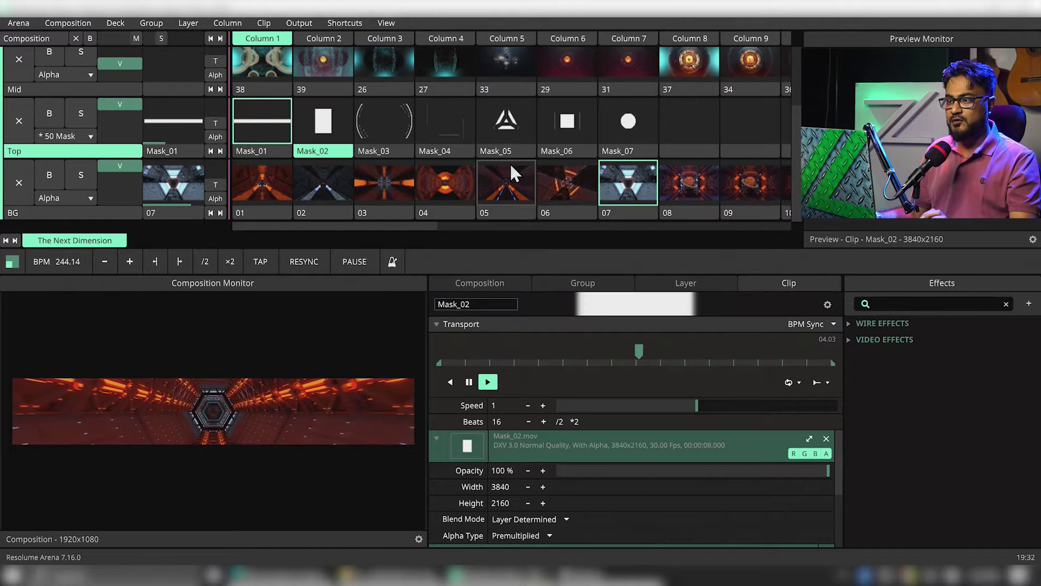
left_click(515, 151)
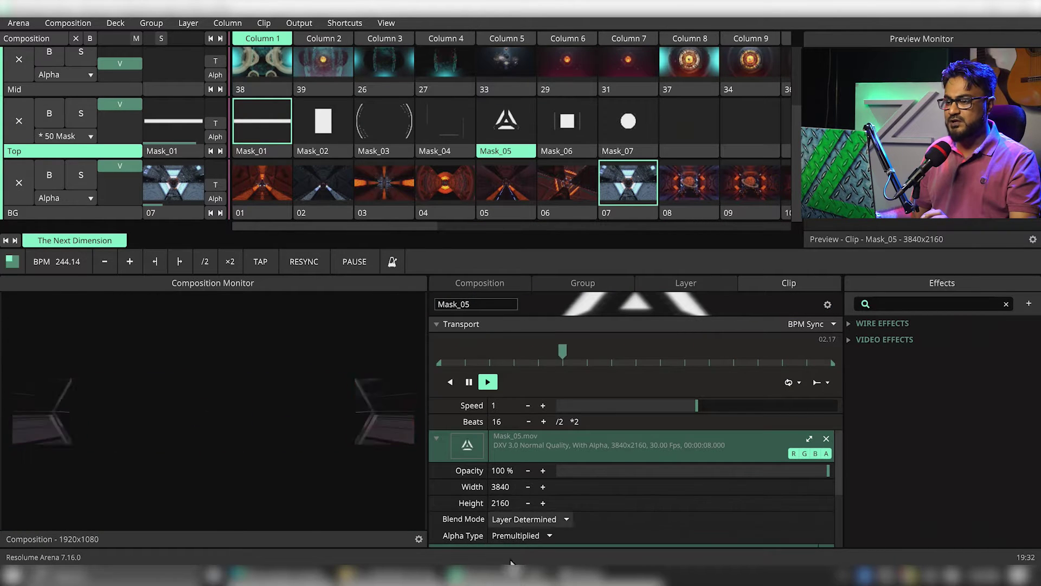
left_click(493, 128)
Step: Return Top to Mask_01, warp slice L3's top-right corner down, and enlarge slice L5's mask
left_click(273, 148)
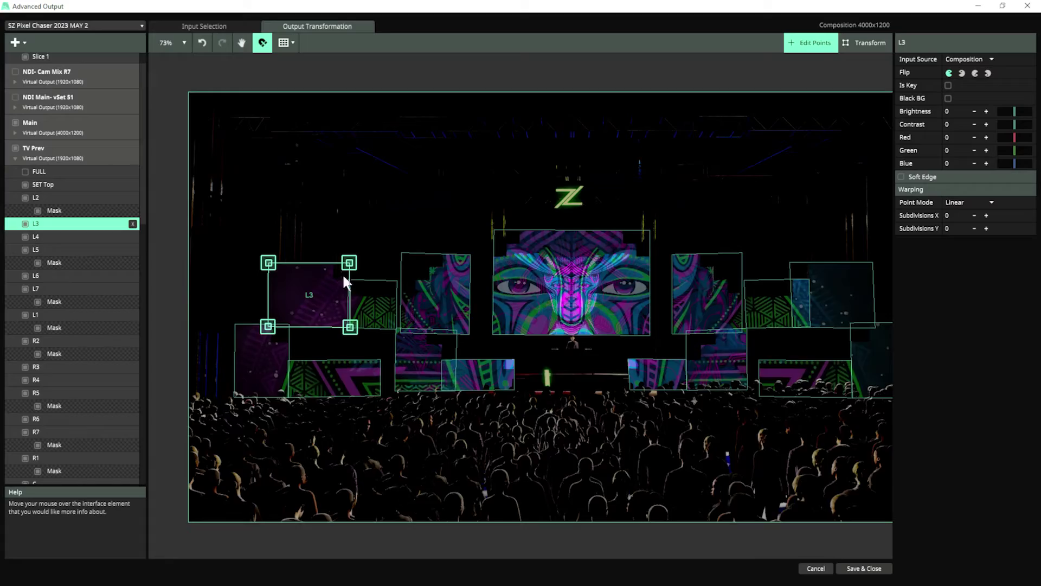
left_click_drag(348, 266, 347, 291)
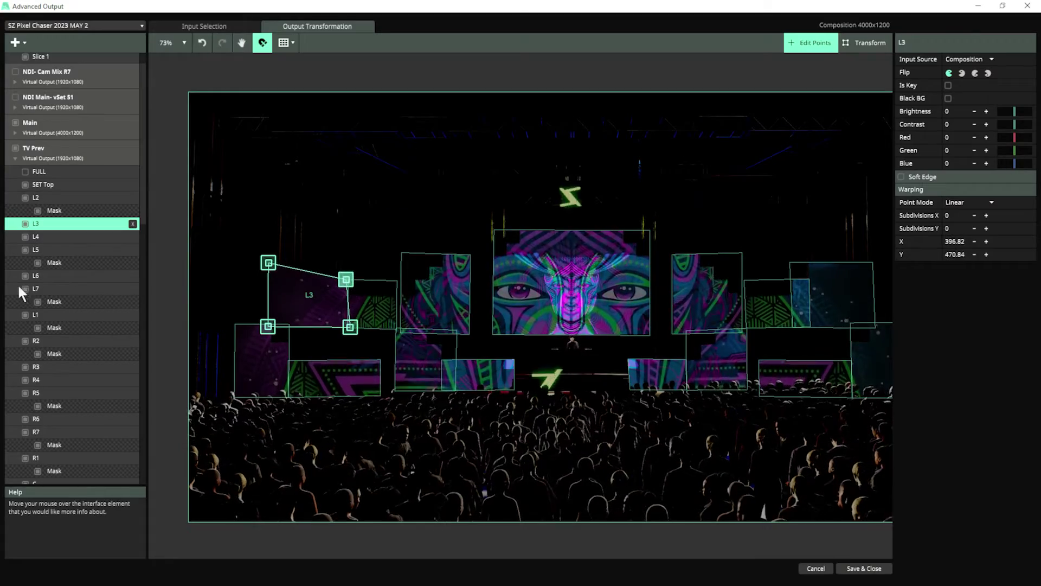
left_click(57, 264)
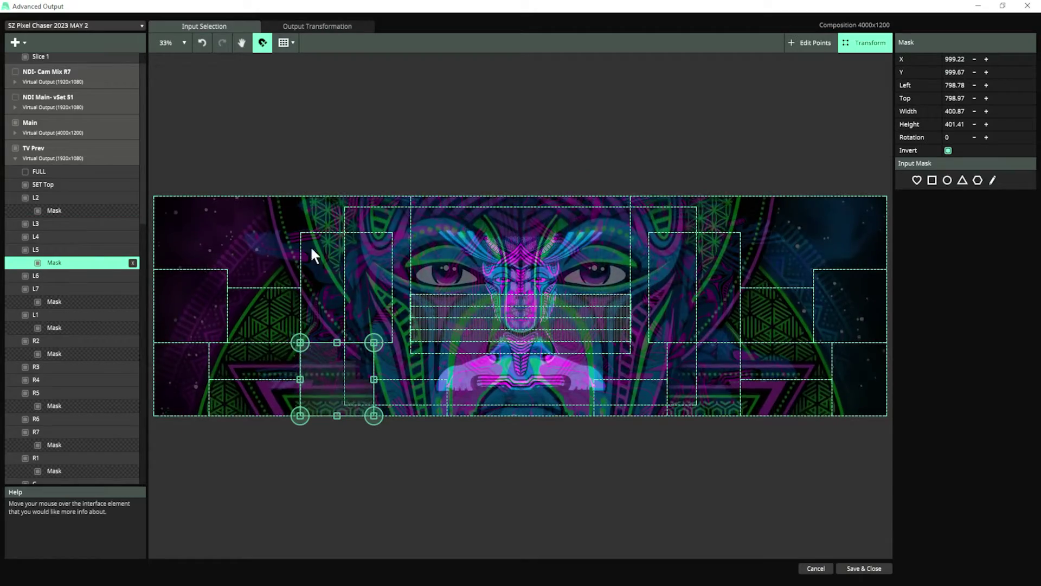
left_click_drag(300, 342, 281, 332)
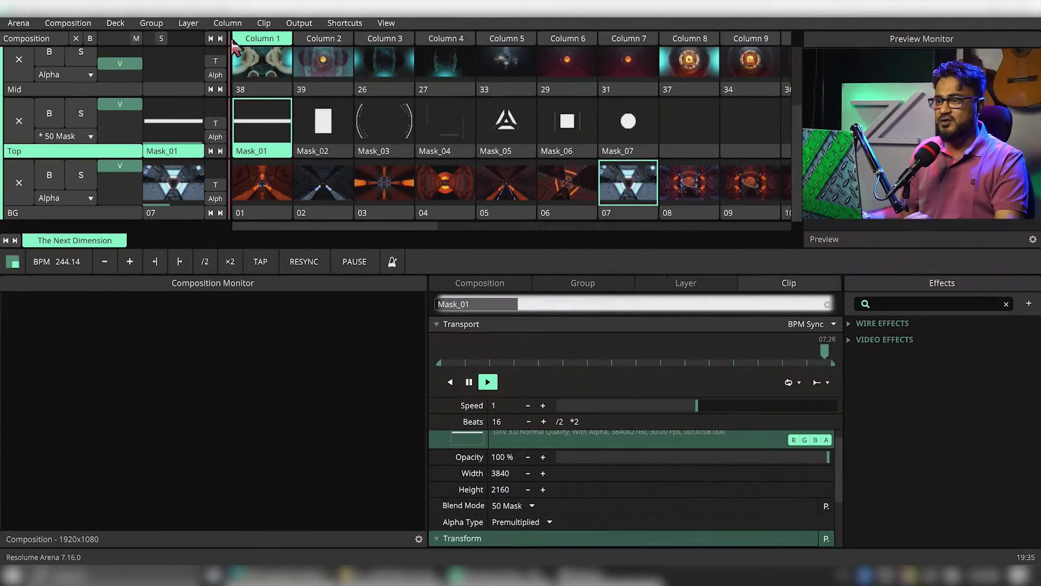
Step: Launch clip 38 on Mid, clear BG, and drag the MASK-searched Mask effect onto clip 38
left_click(265, 71)
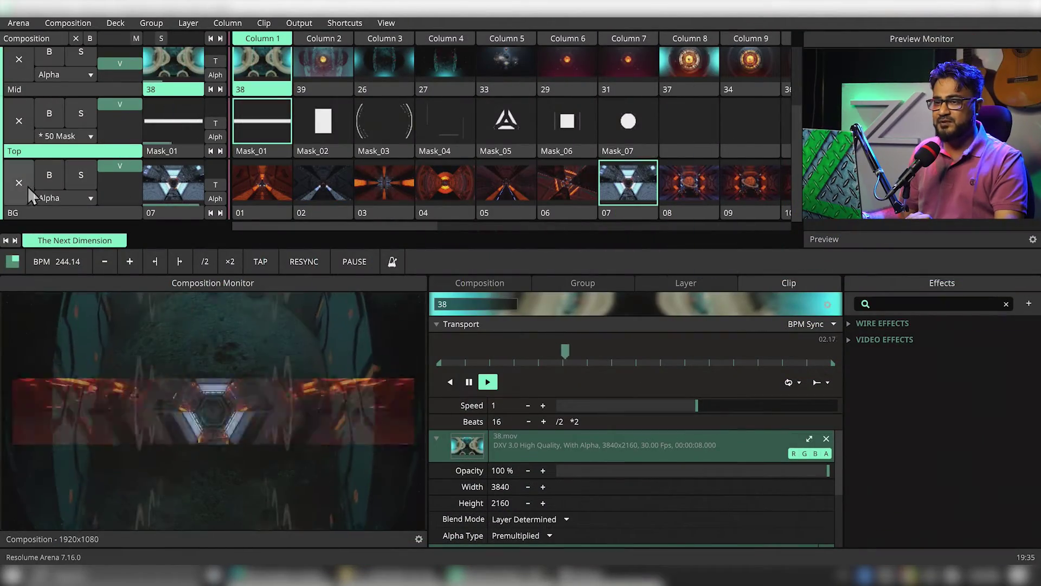
left_click(21, 184)
scroll(84, 82, "up", 2)
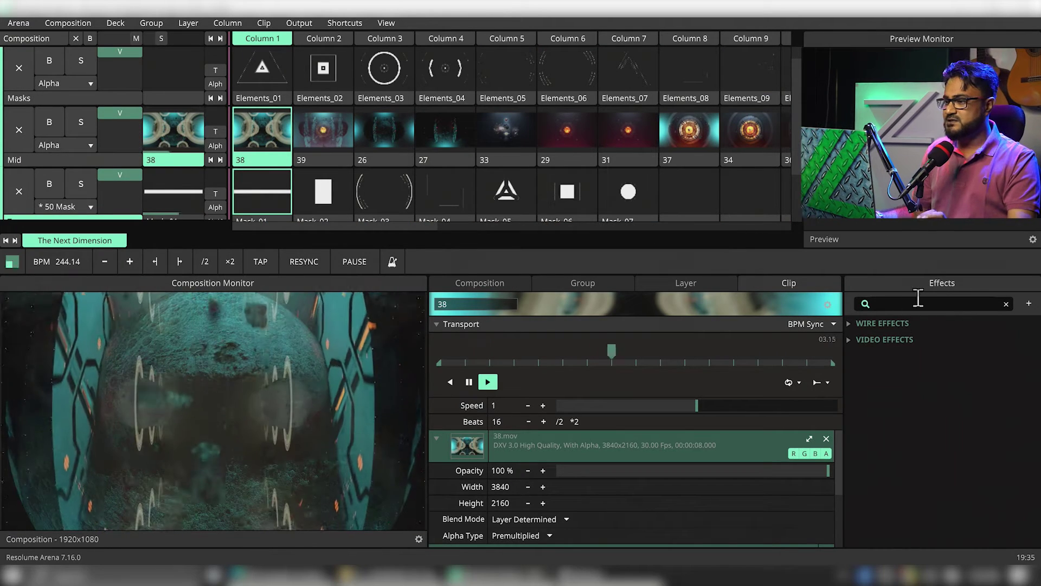
type("MASK")
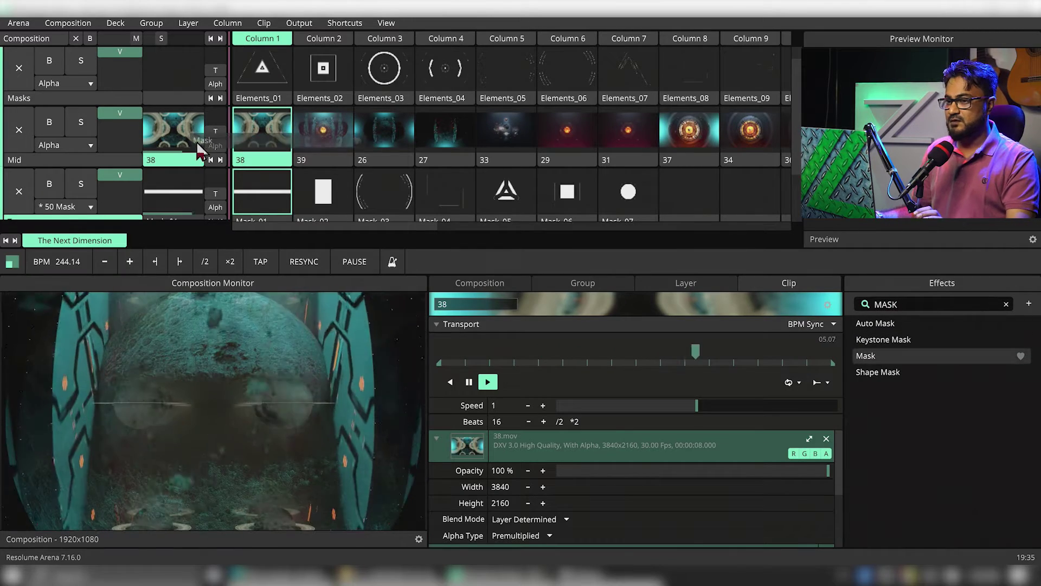
left_click_drag(878, 359, 258, 140)
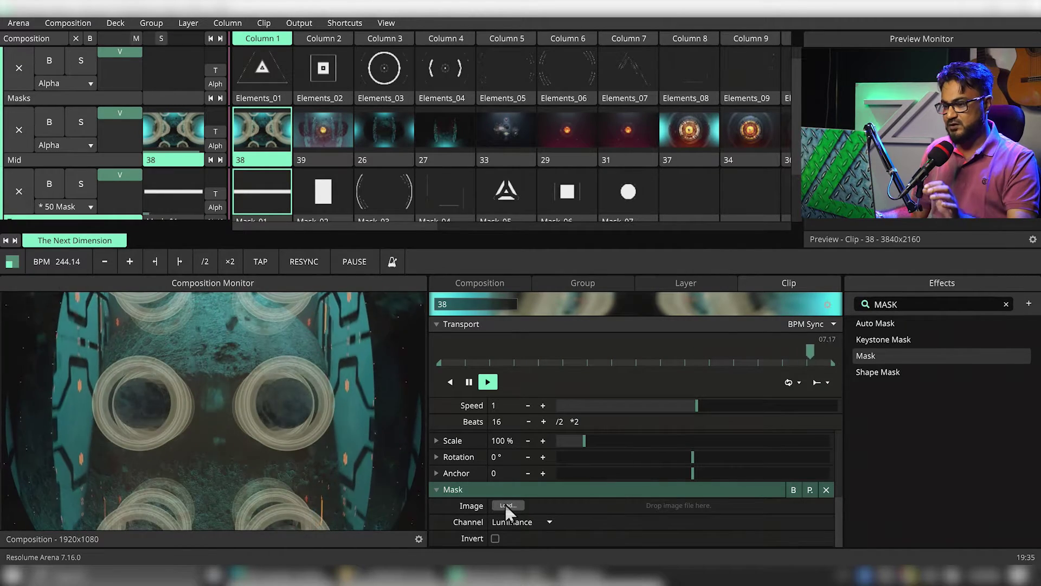
Step: Load star 2.png from the Asset folder as the mask image and invert it
left_click(505, 504)
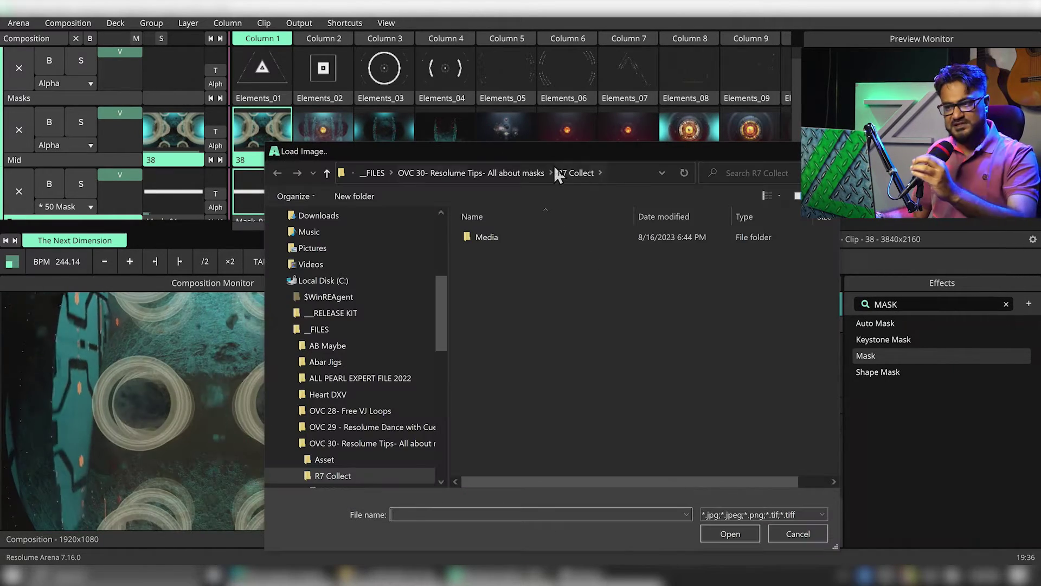
left_click(524, 170)
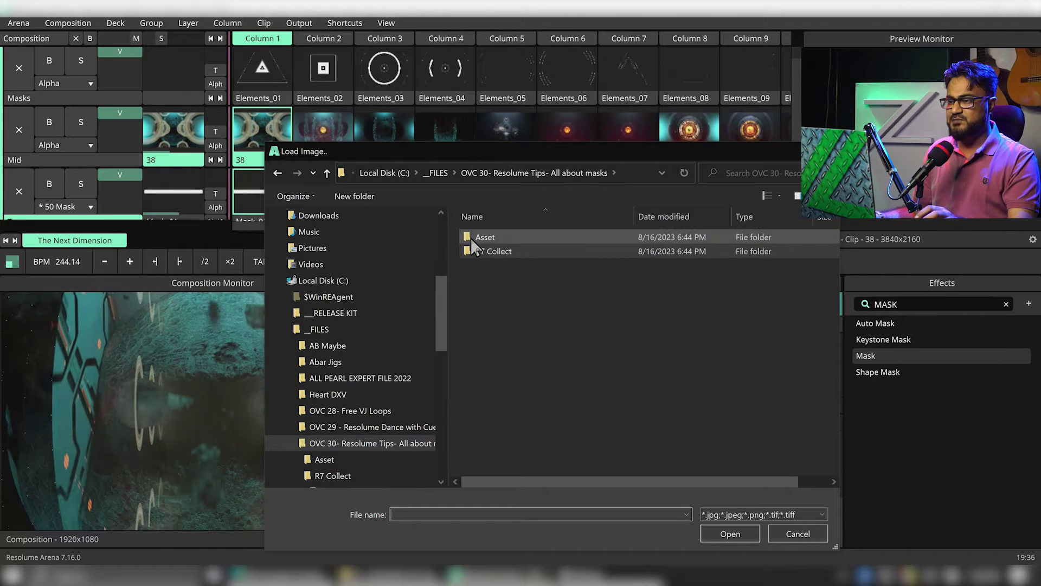
double_click(471, 238)
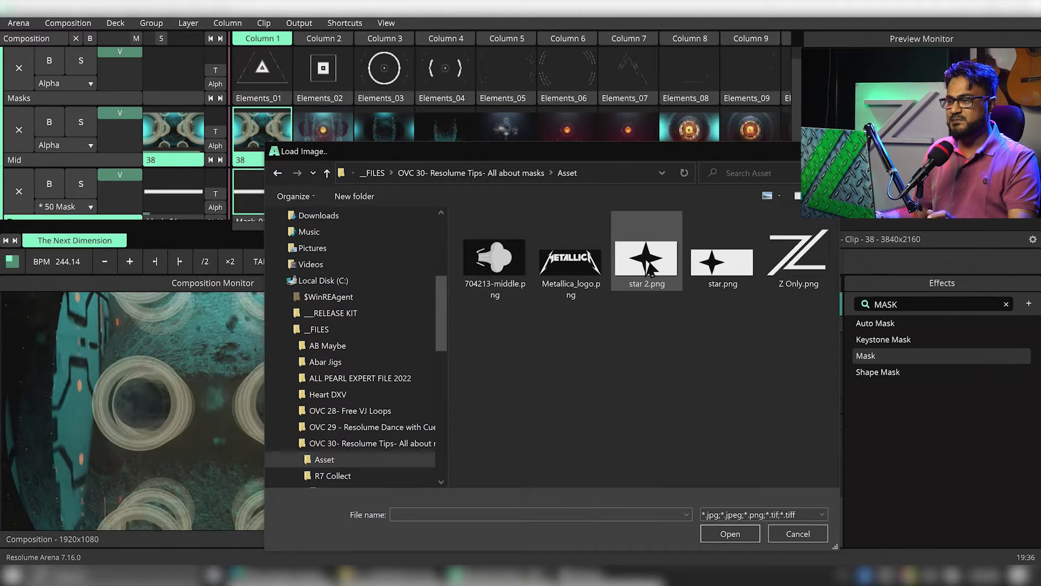
double_click(647, 263)
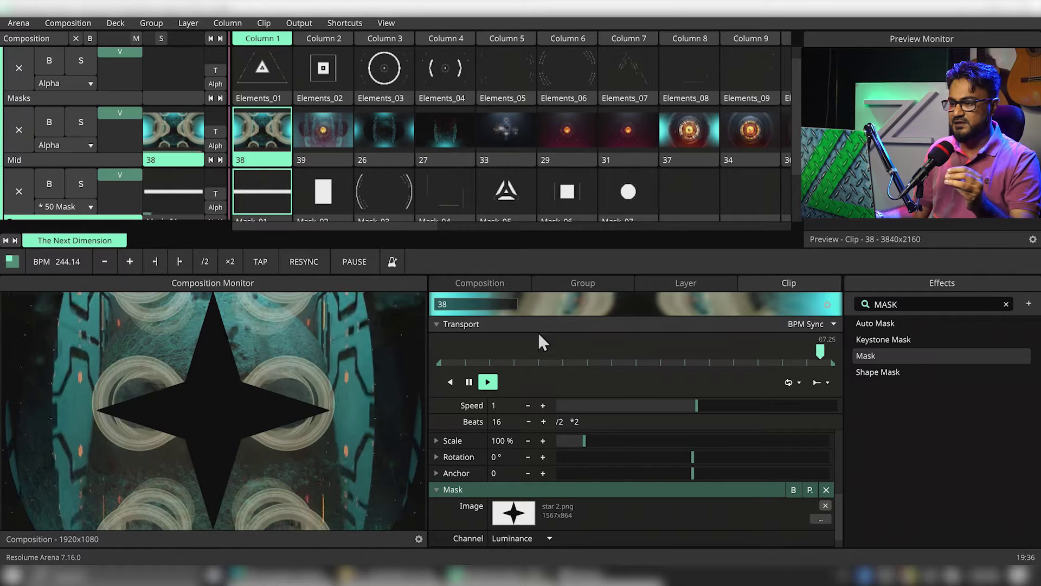
left_click(437, 325)
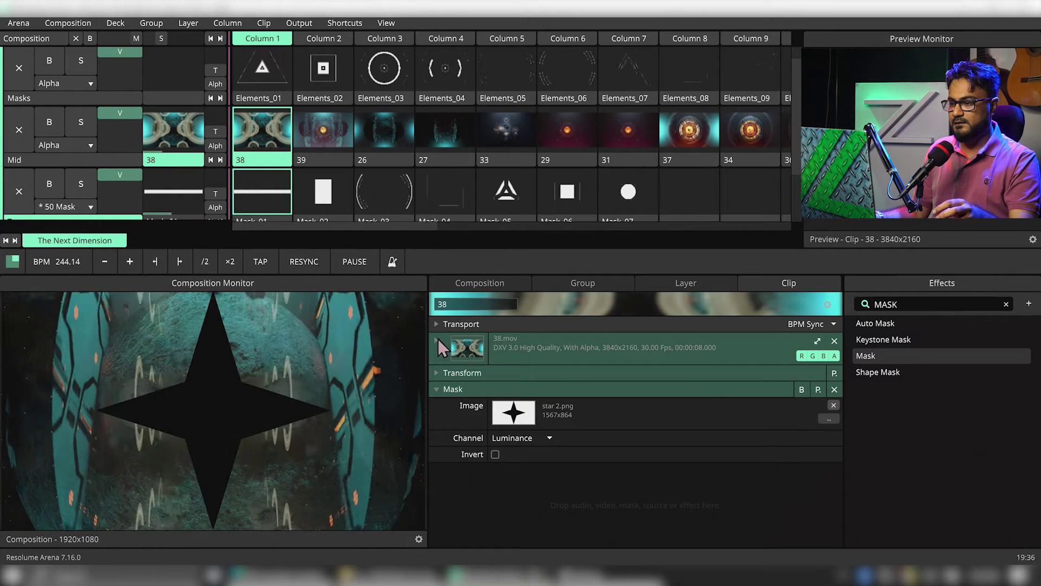
left_click(493, 455)
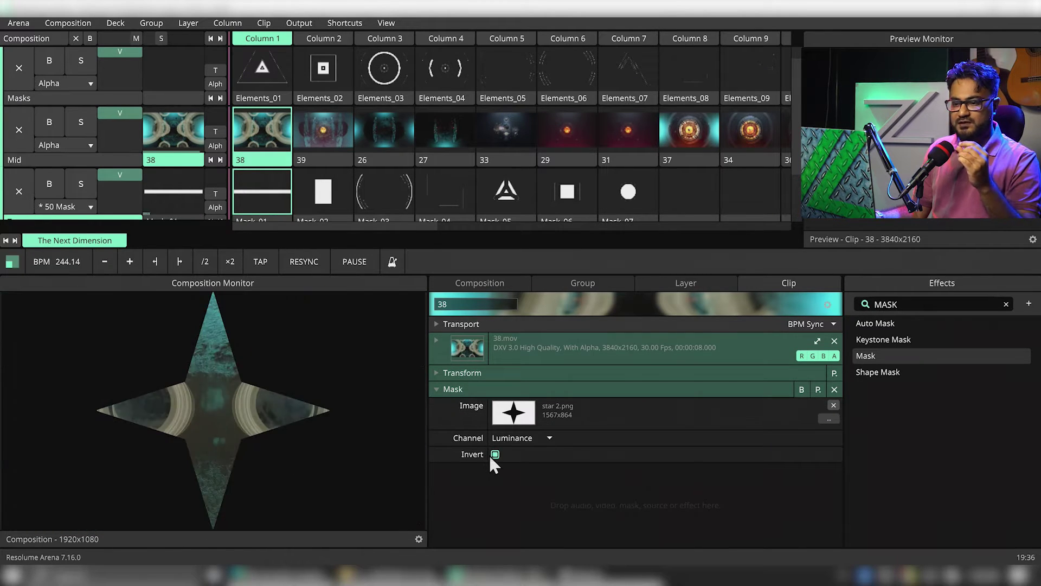
Step: Replace the star with Metallica_logo.png and turn inversion off so video fills the letters
left_click(834, 404)
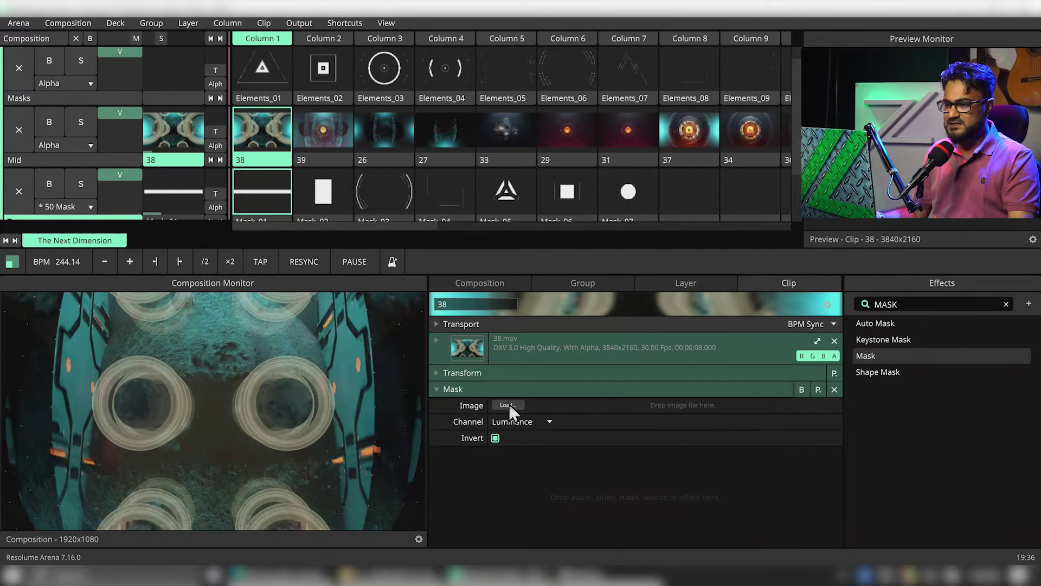
left_click(508, 405)
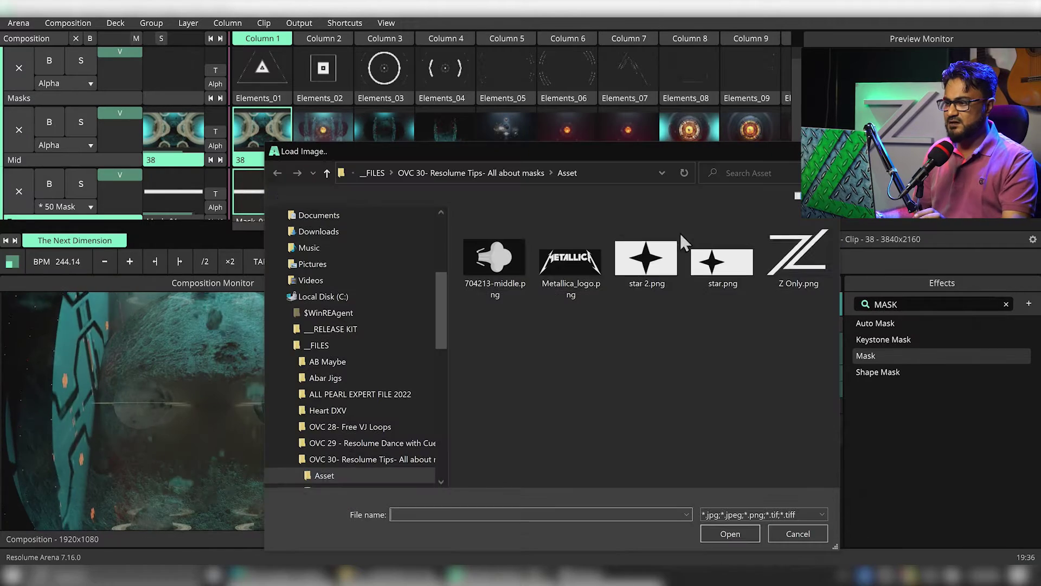
double_click(563, 277)
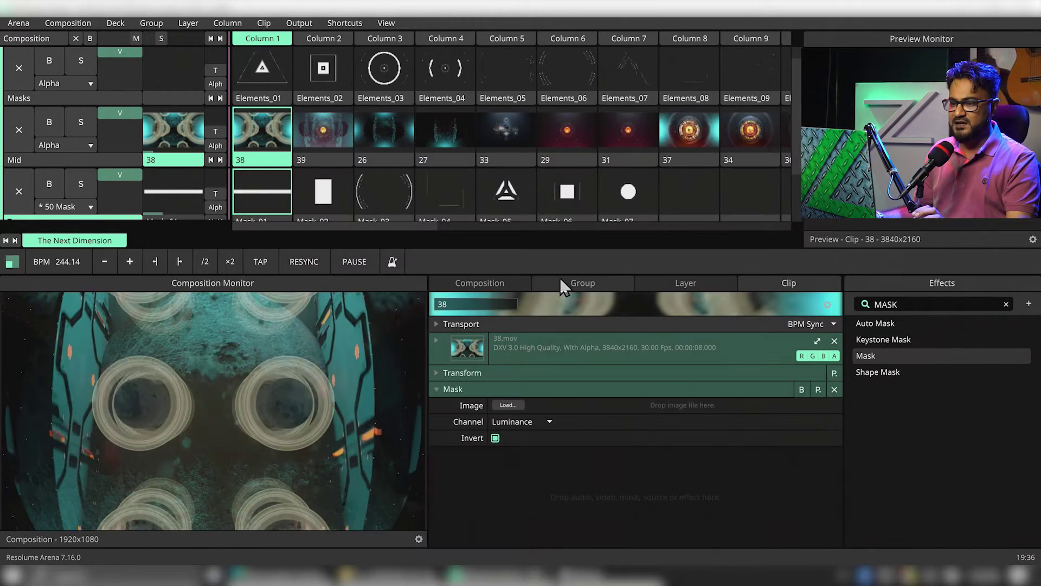
left_click(492, 454)
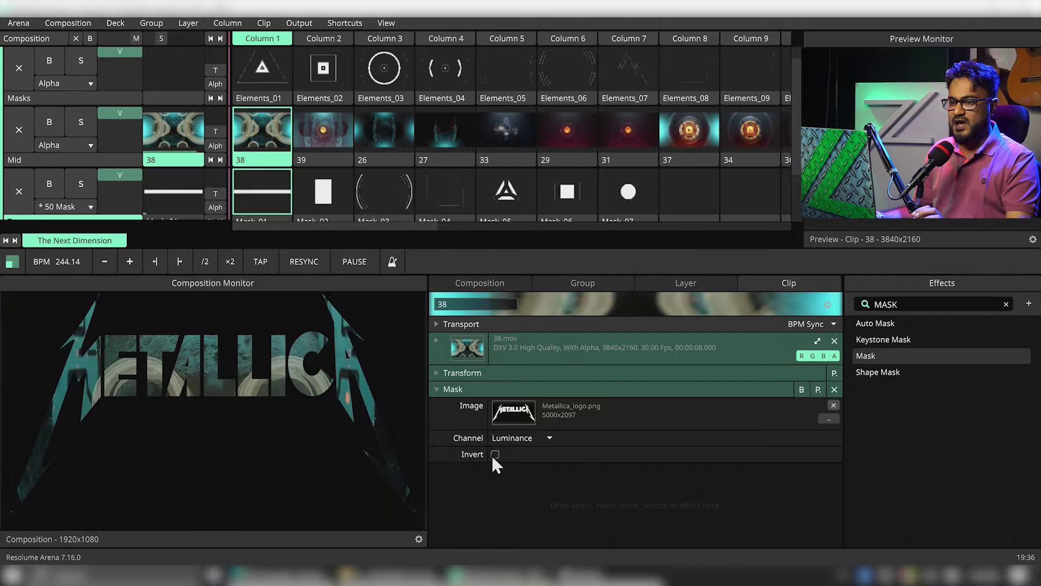
Step: Expand the clip's transform and transport settings and rewind the clip to its start
left_click(436, 340)
left_click(459, 453)
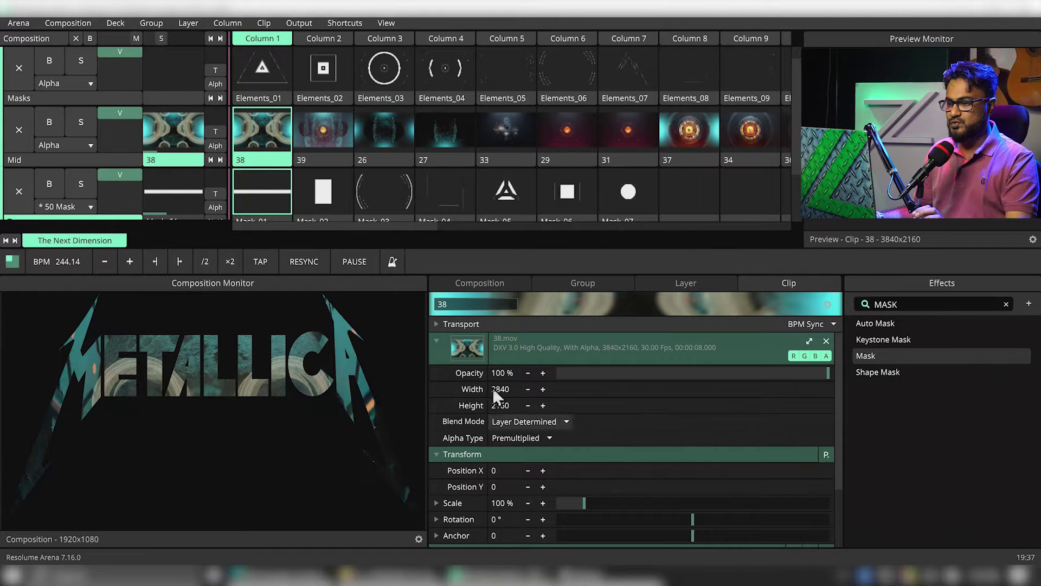
left_click(451, 326)
left_click_drag(587, 362, 526, 357)
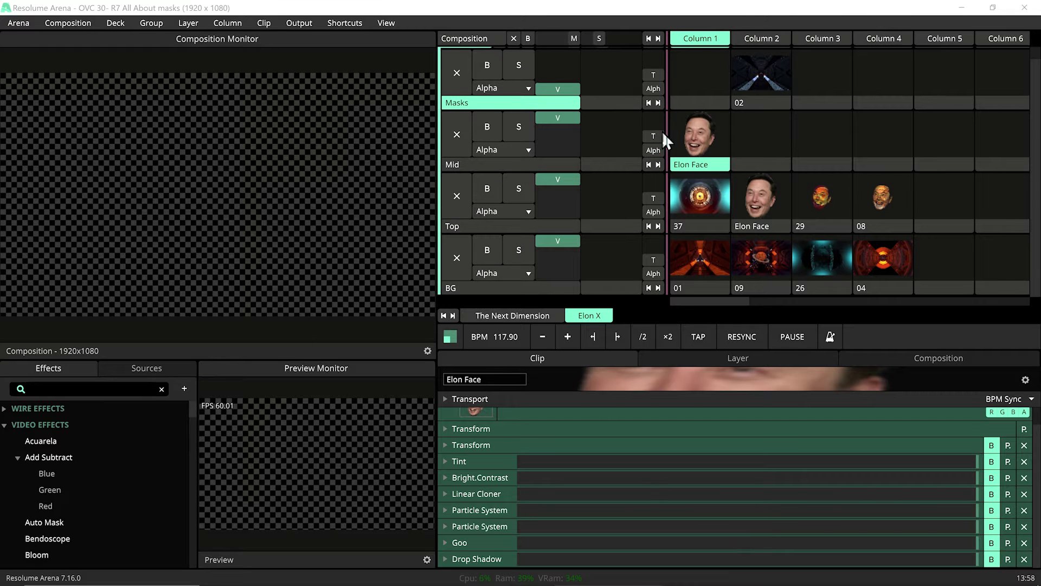
Step: Show the face clip on Mid and inspect the layer's Mask Mode choices without changing them
left_click(712, 140)
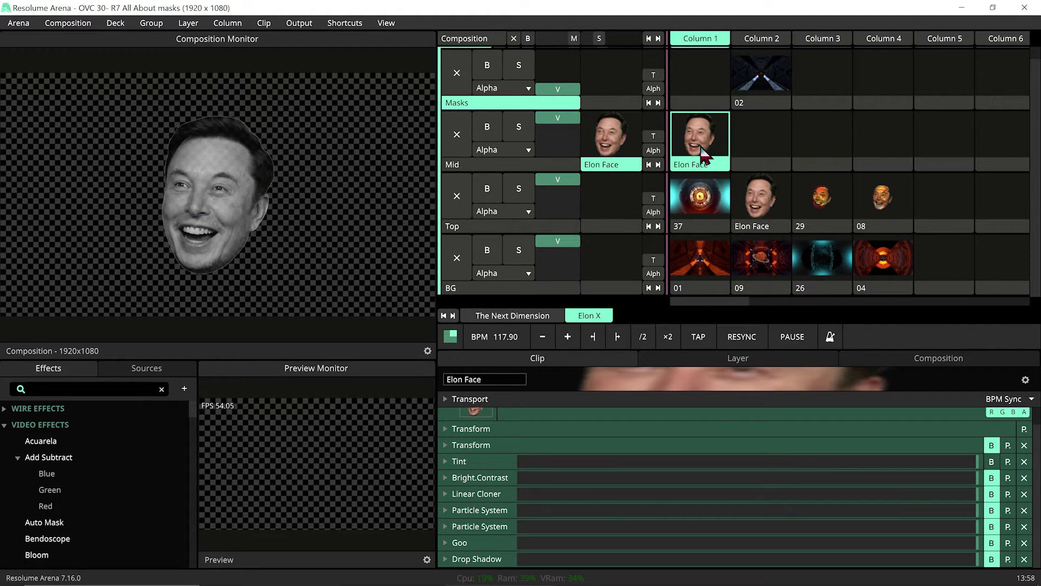
right_click(483, 163)
left_click(513, 401)
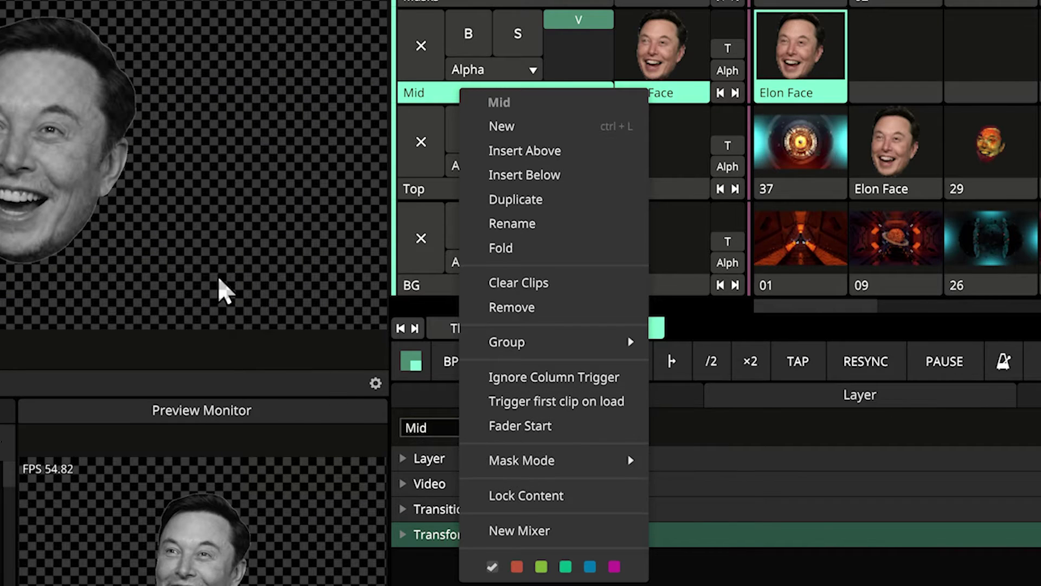
left_click(220, 290)
Step: Display the face clip's effects, expand Bright.Contrast, and collapse the Masks layer group
left_click(692, 172)
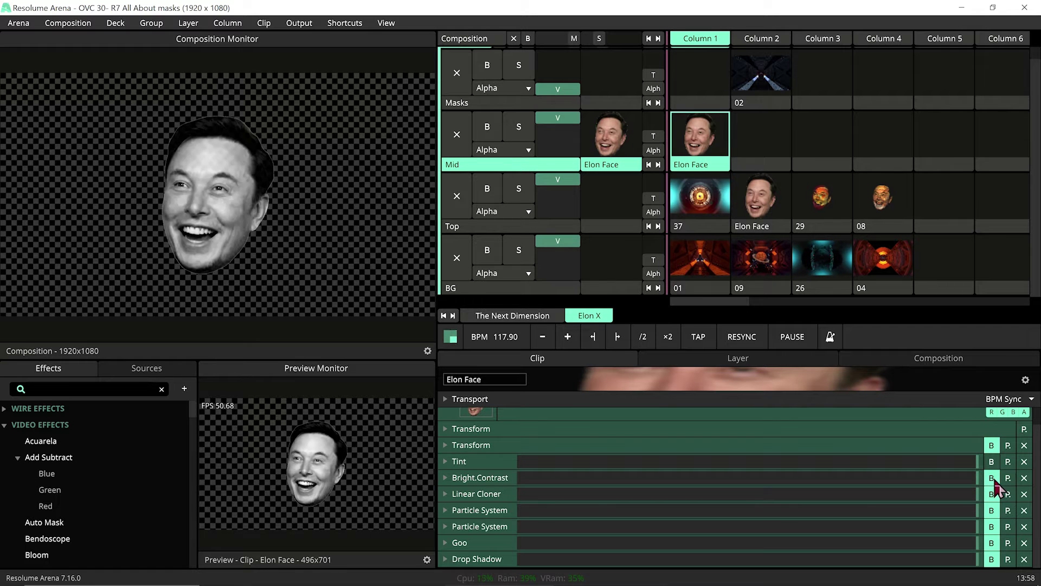
left_click(495, 476)
scroll(678, 503, "down", 2)
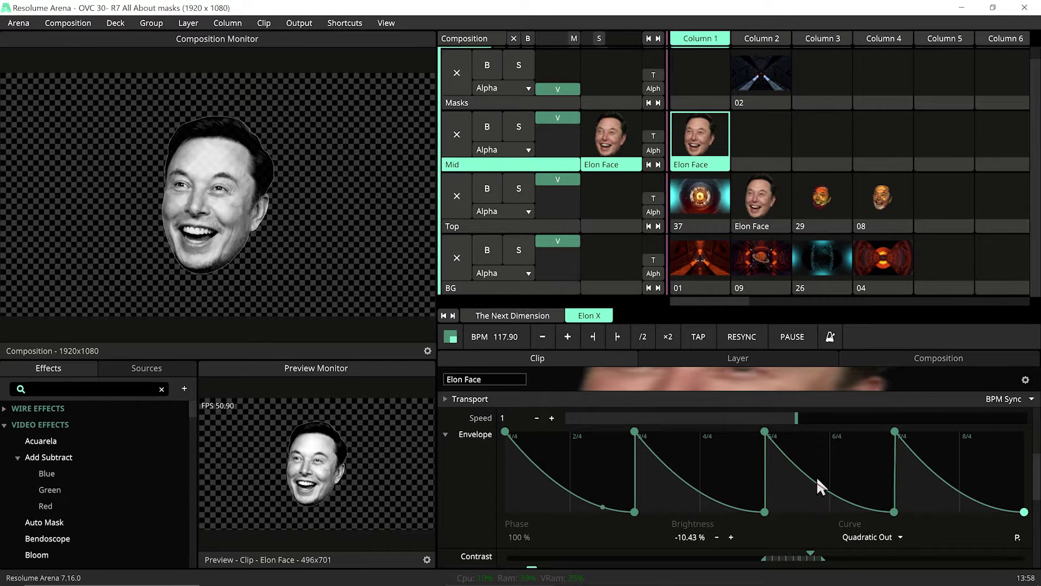
left_click(472, 103)
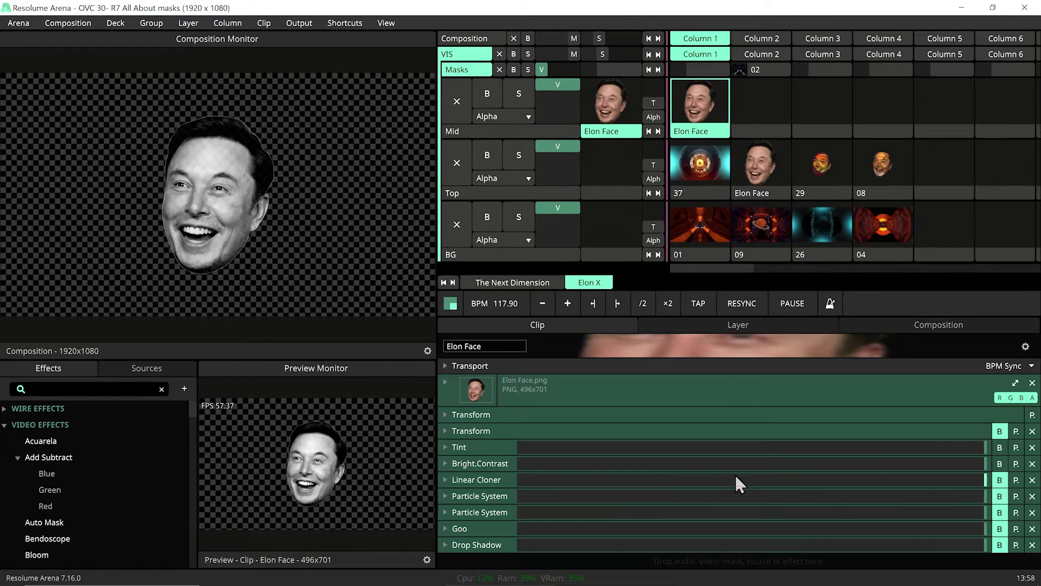
Step: Toggle Linear Cloner and both Particle System effects, leaving both particle systems bypassed
left_click(999, 480)
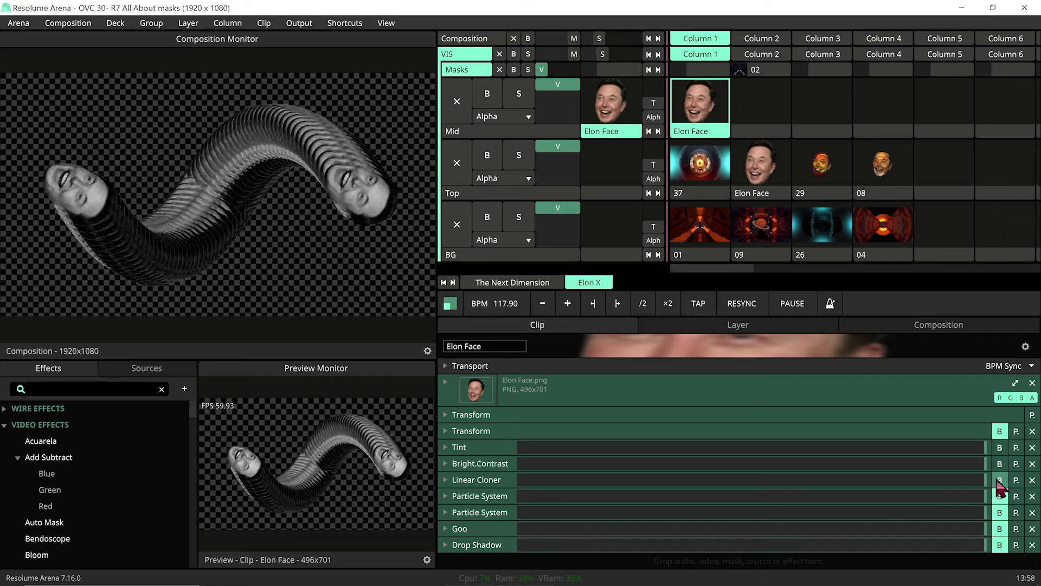
left_click(999, 480)
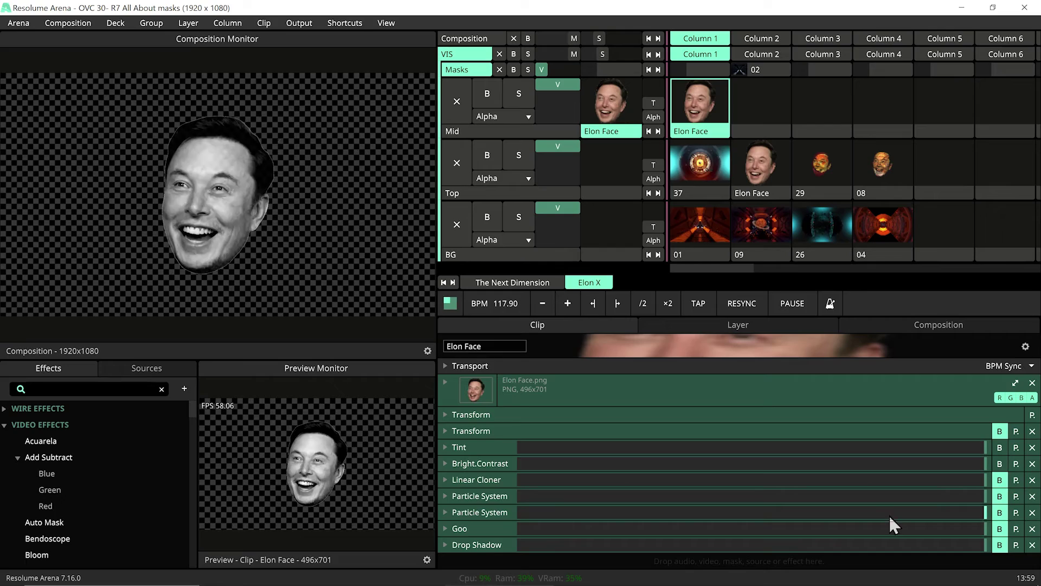
left_click(999, 495)
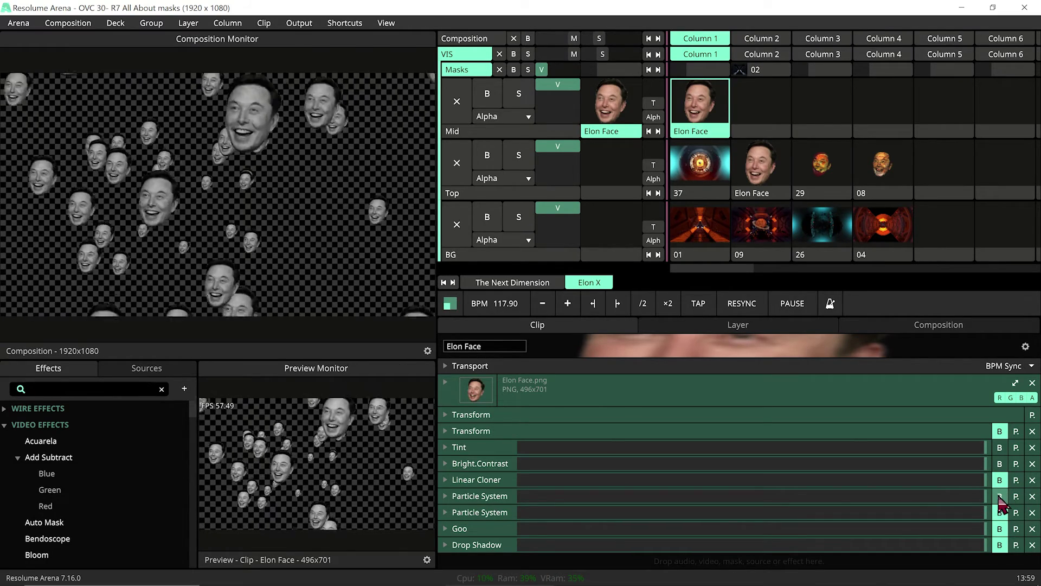
left_click(1000, 512)
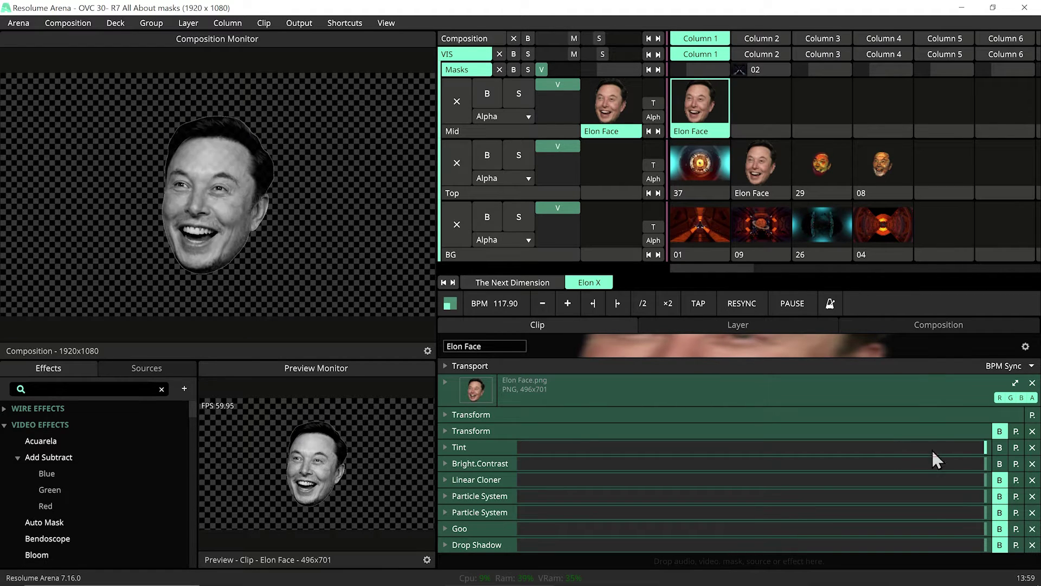
left_click(1000, 496)
left_click(1000, 512)
Step: Launch tunnel background clip 01 and clip 37 on the Top layer
right_click(463, 132)
key("Escape")
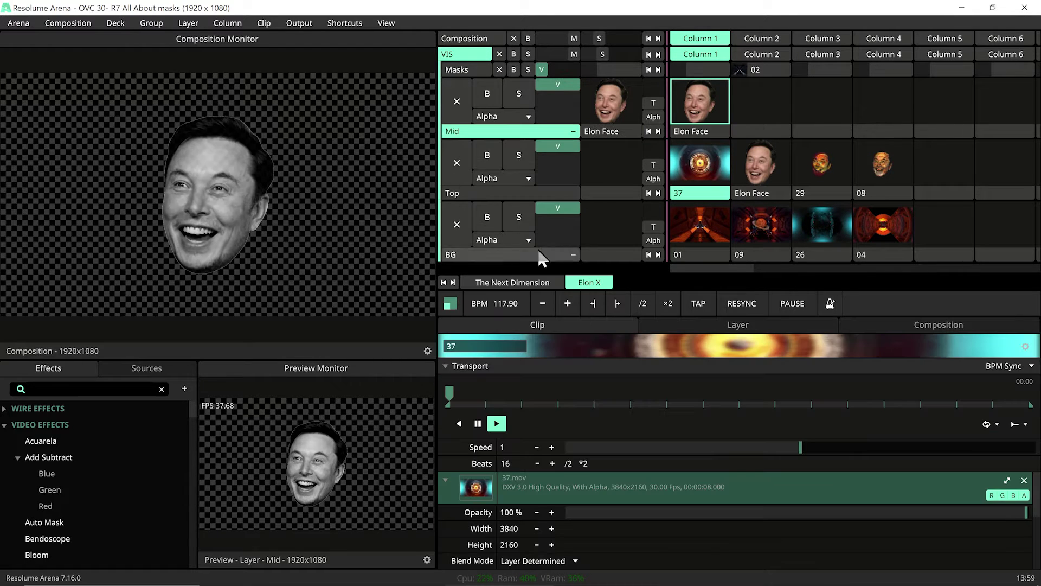
left_click(696, 233)
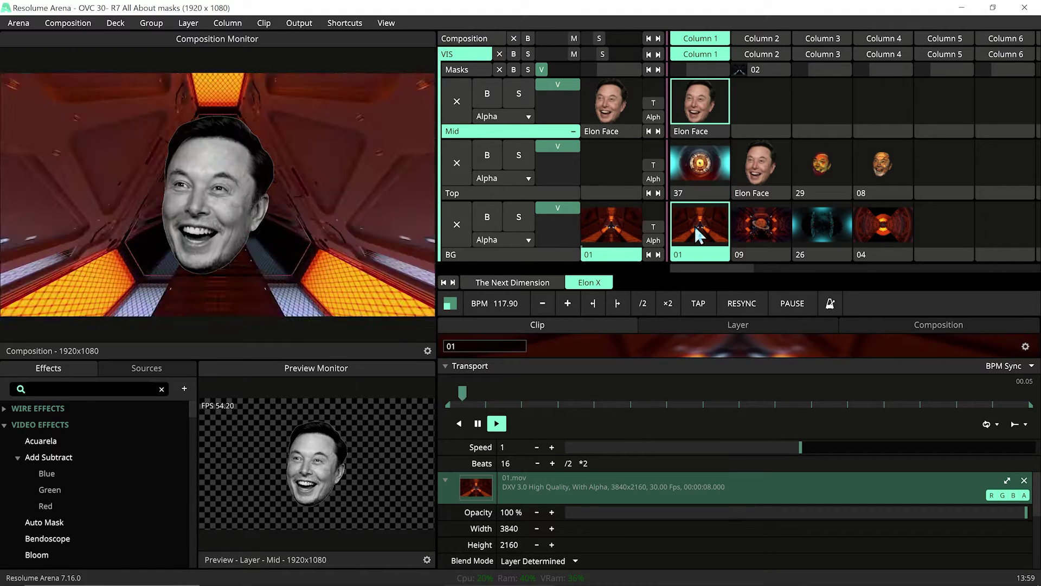
left_click(703, 163)
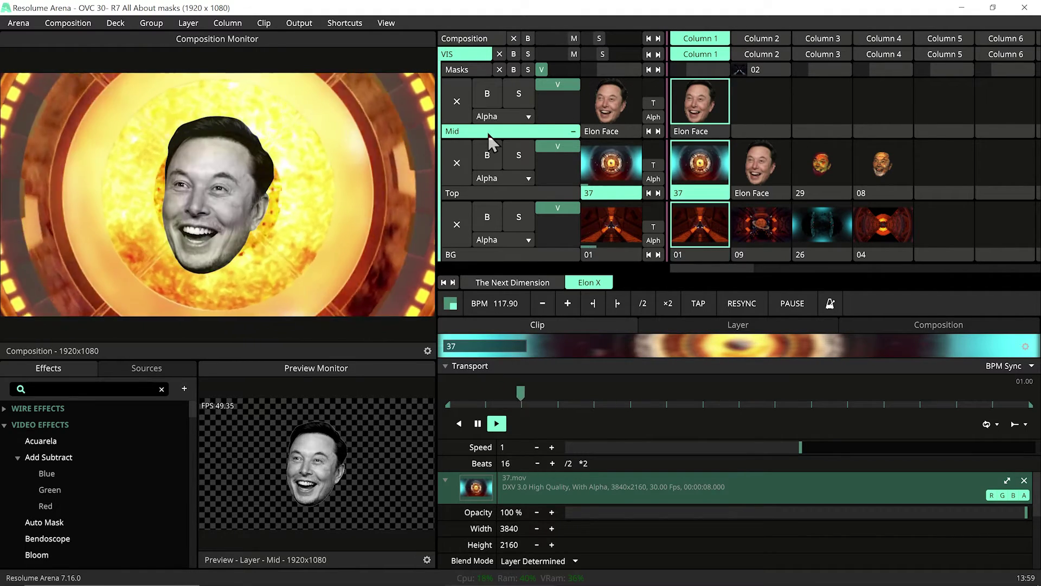
Step: Put the Mid layer in Mask Mode, then view the face clip's and clip 37's settings
right_click(490, 132)
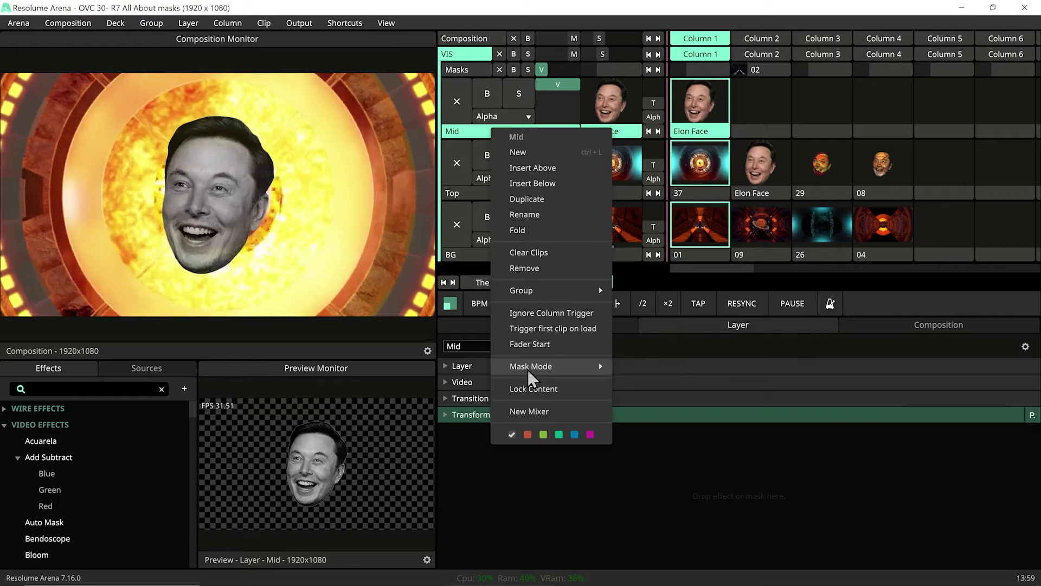
mouse_move(528, 368)
left_click(636, 348)
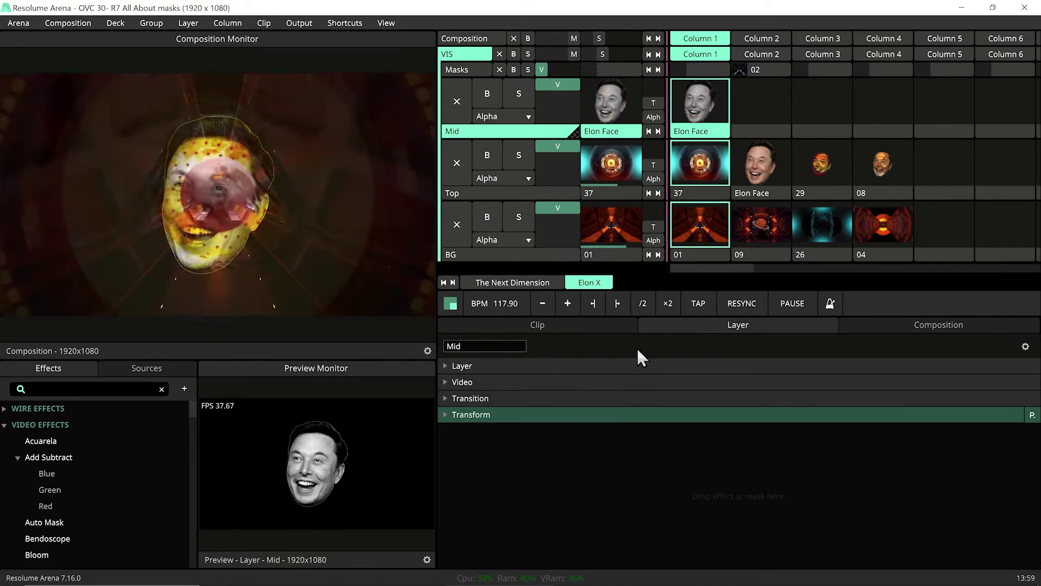
left_click(699, 103)
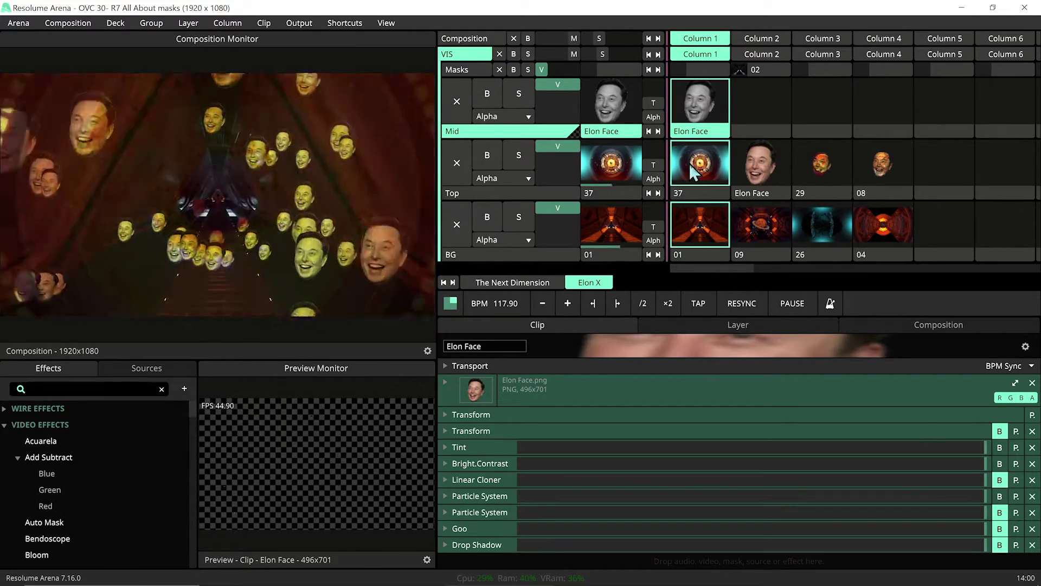
left_click(689, 163)
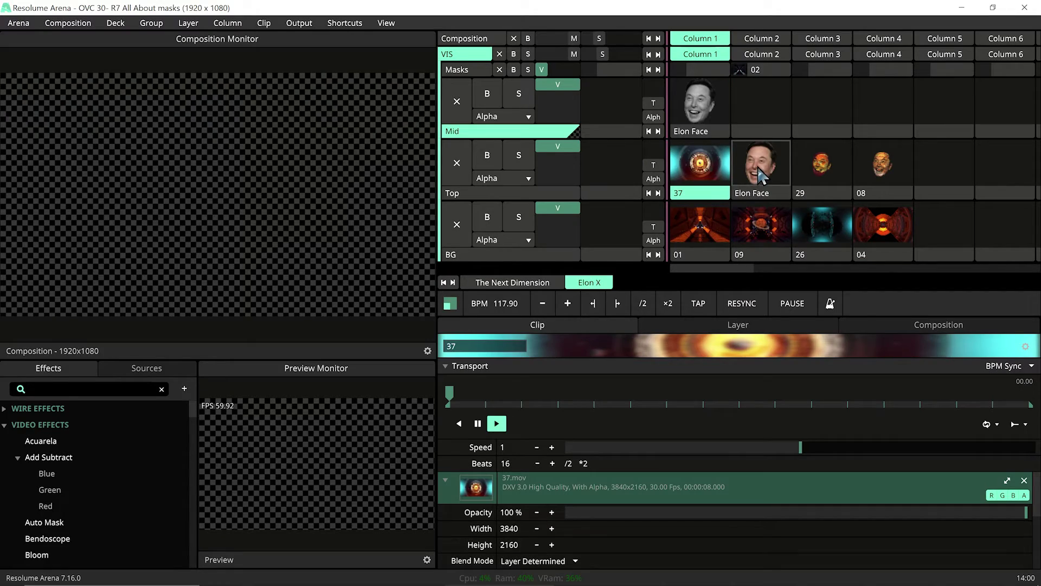
Step: Launch the face clip on Top, background clips 09 then 26, then sun clip 29 on Top
left_click(762, 163)
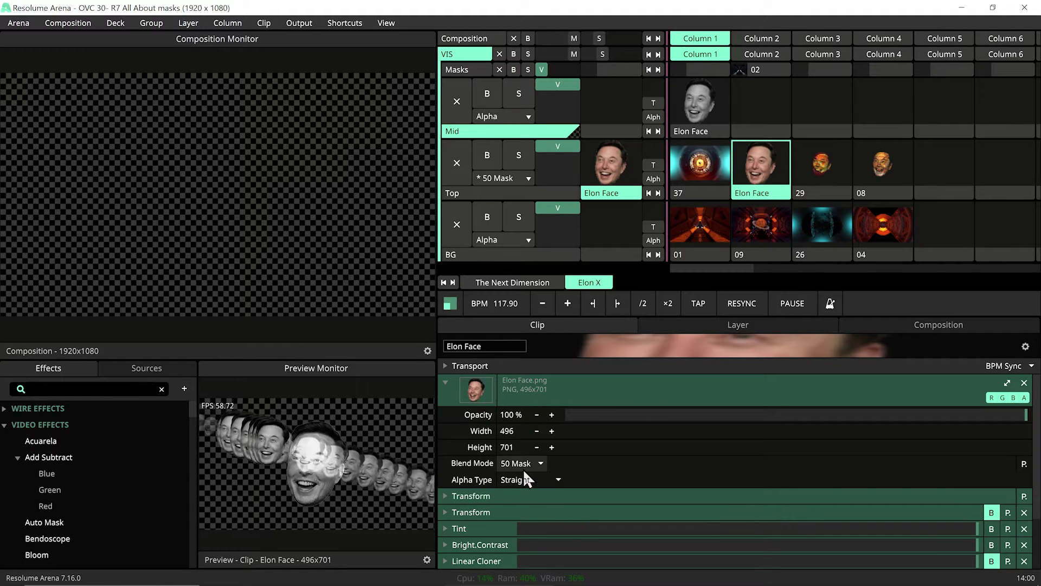
left_click(758, 222)
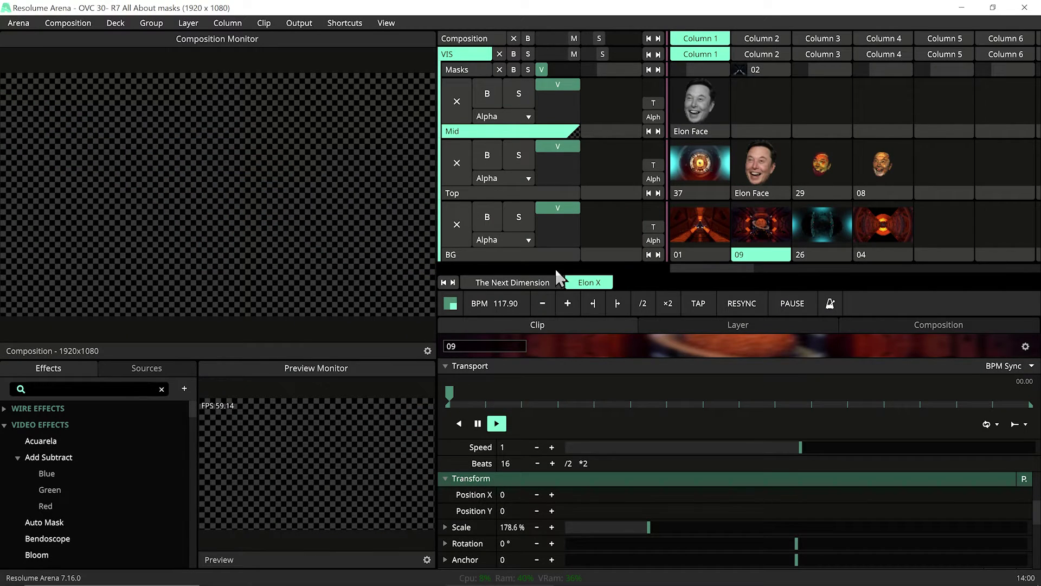
left_click(813, 227)
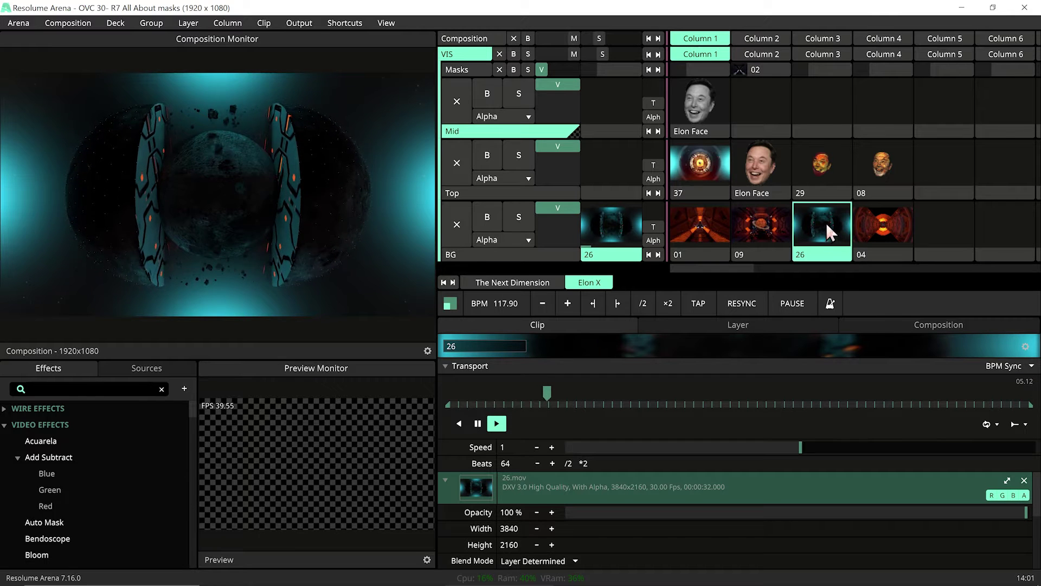
left_click(833, 161)
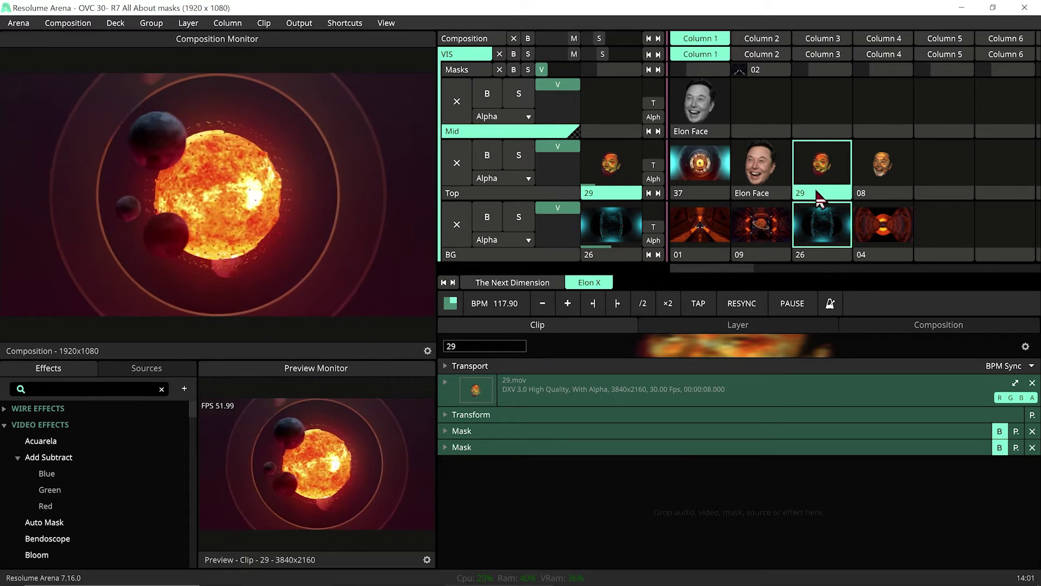
Step: Un-bypass both face Mask effects on clip 29
left_click(1001, 432)
left_click(1001, 431)
left_click(462, 430)
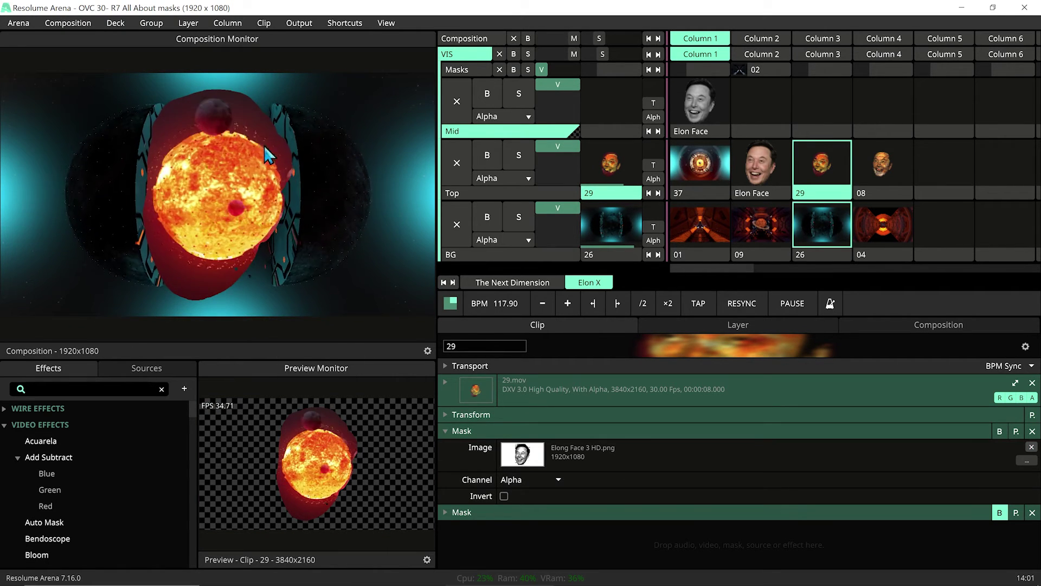
left_click(468, 431)
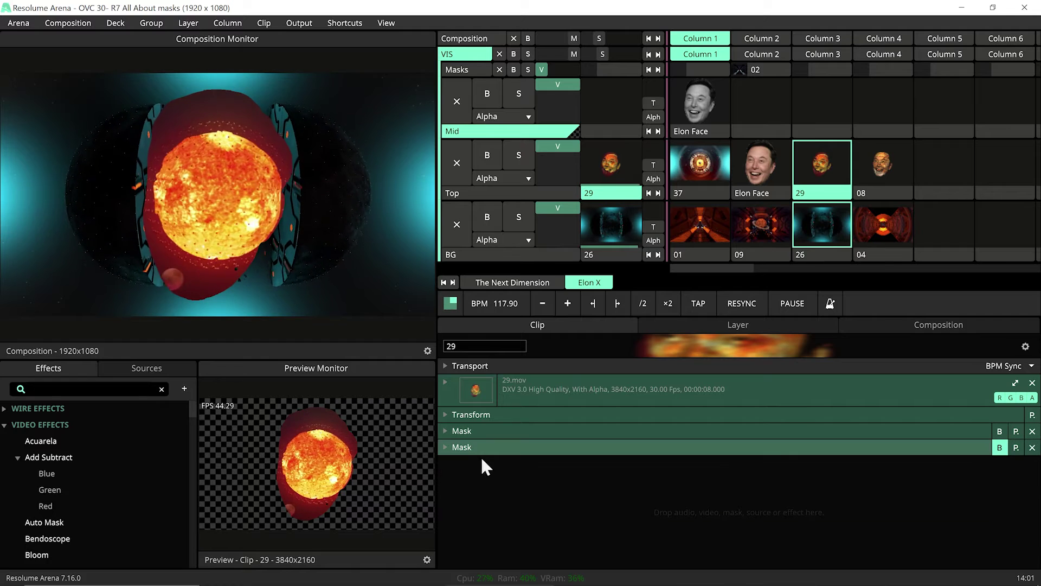
left_click(764, 446)
left_click(1000, 447)
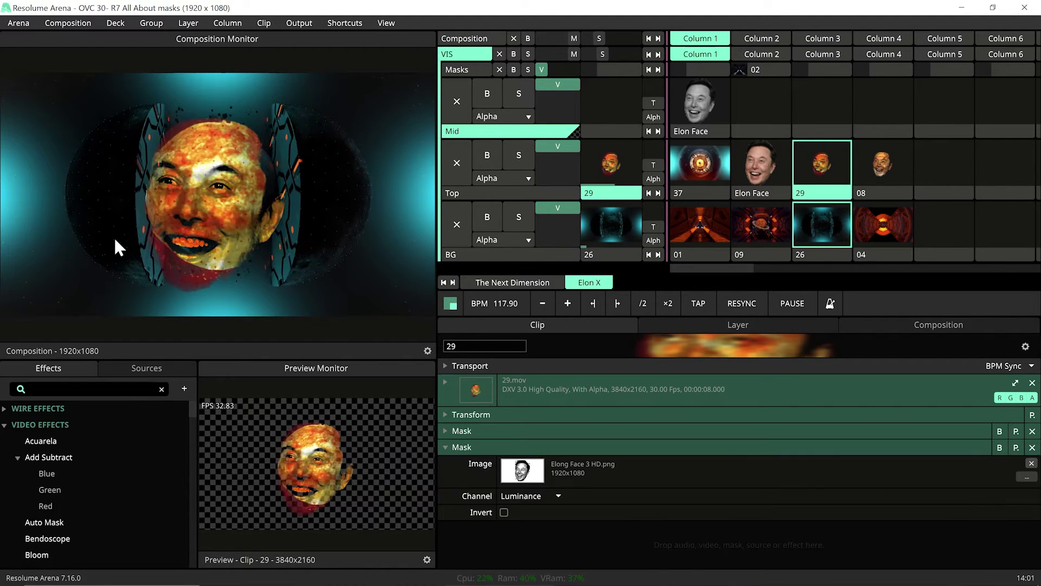
left_click(445, 447)
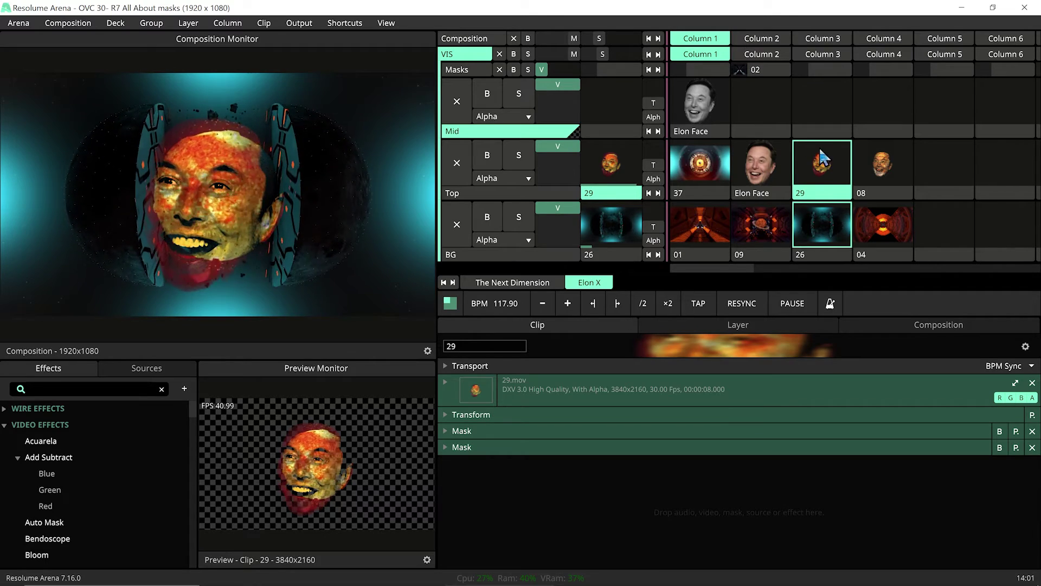
Step: Launch face clip 08 on the Top layer over background clip 26, replacing clip 04
left_click(863, 212)
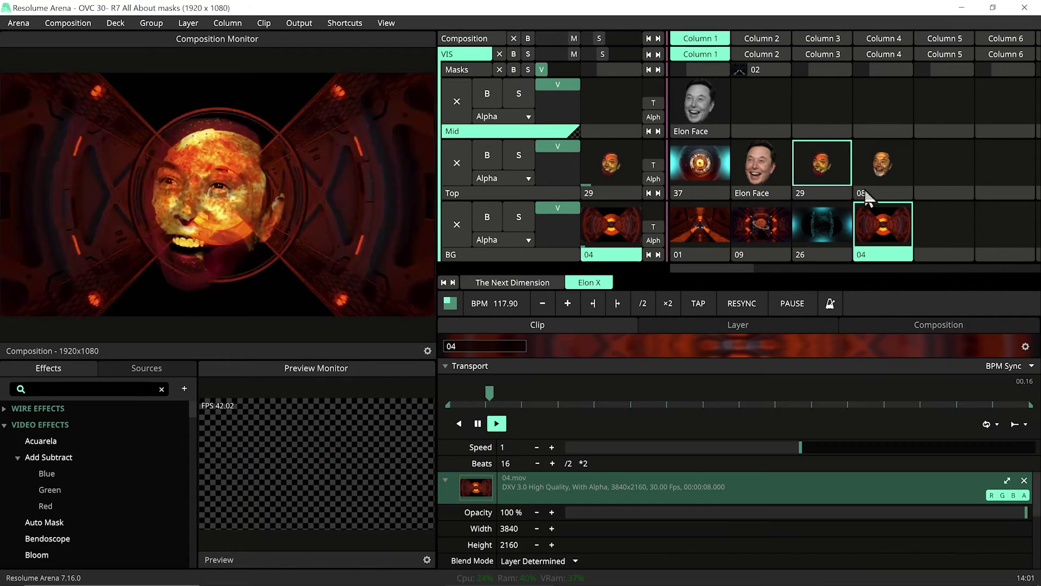
left_click(874, 53)
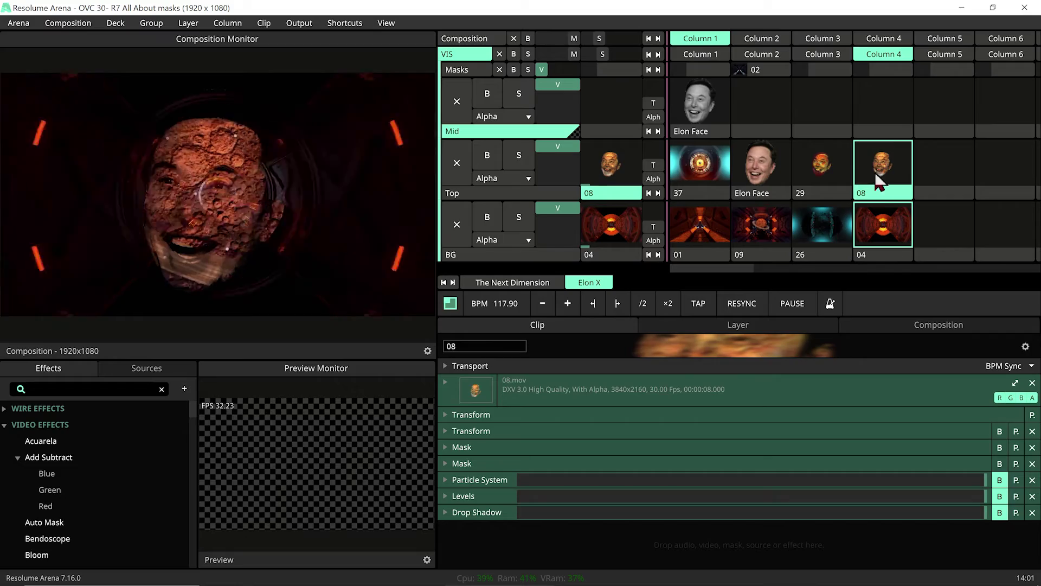
left_click(869, 224)
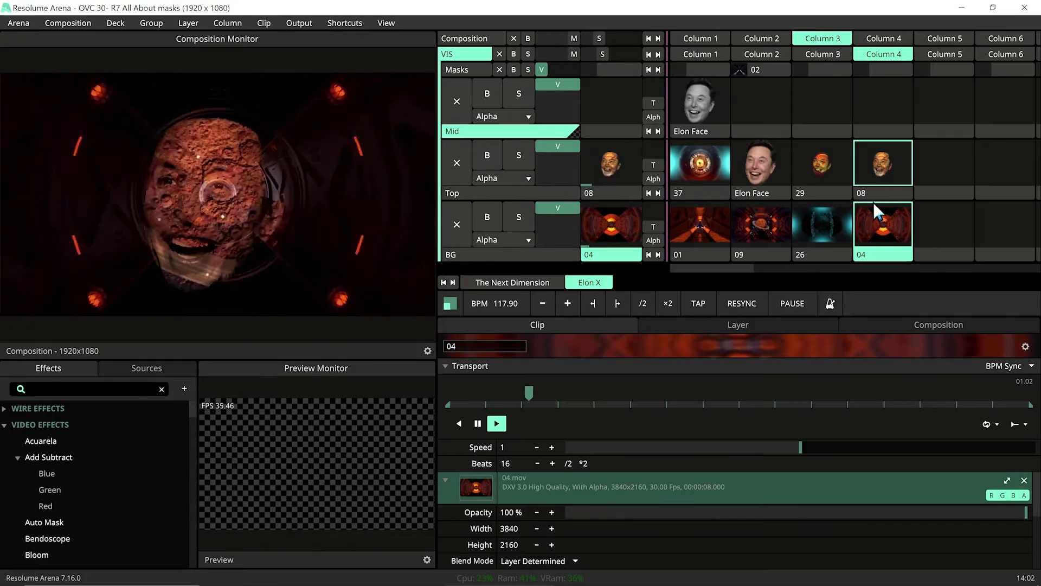
left_click(829, 222)
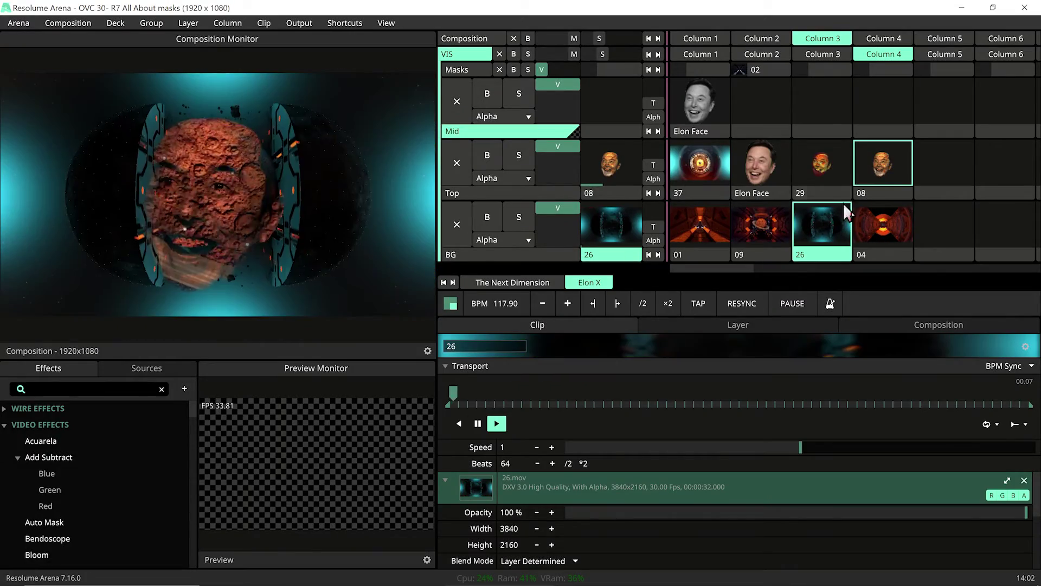
left_click(870, 192)
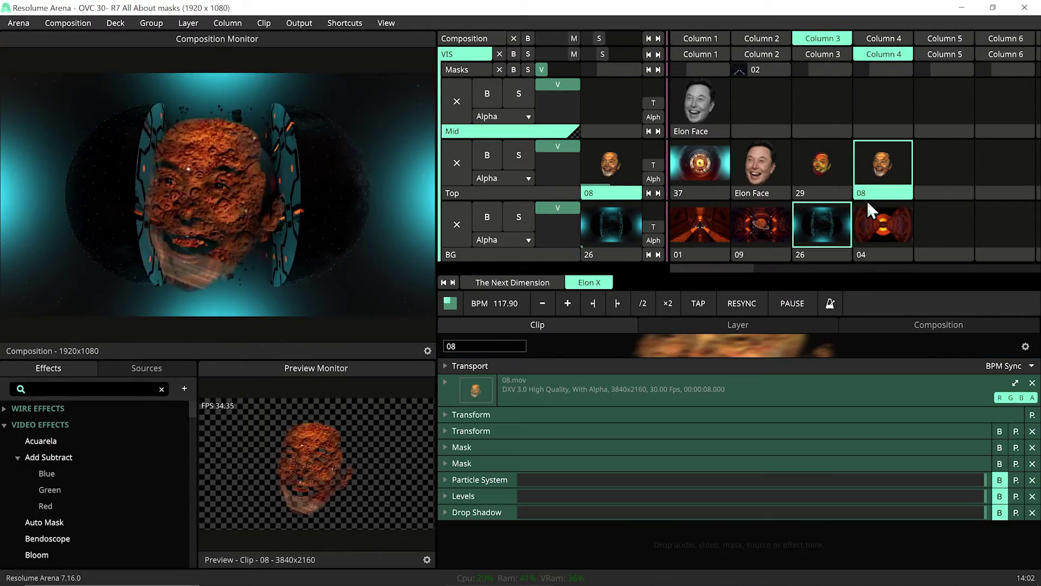
Step: Enable clip 08's Particle System with Add blend mode, and switch on Levels
left_click(1000, 483)
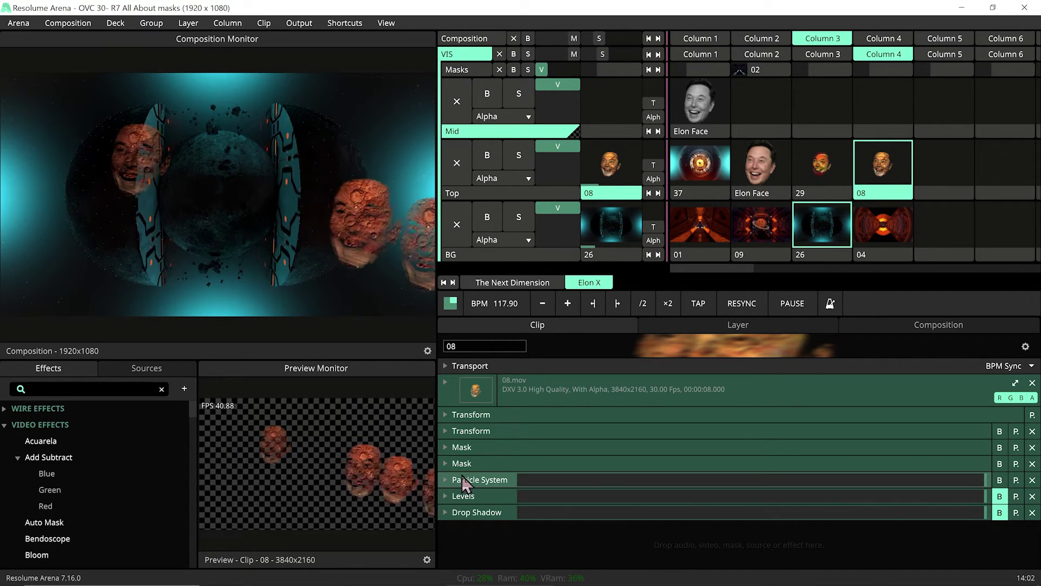
left_click(568, 480)
left_click(522, 494)
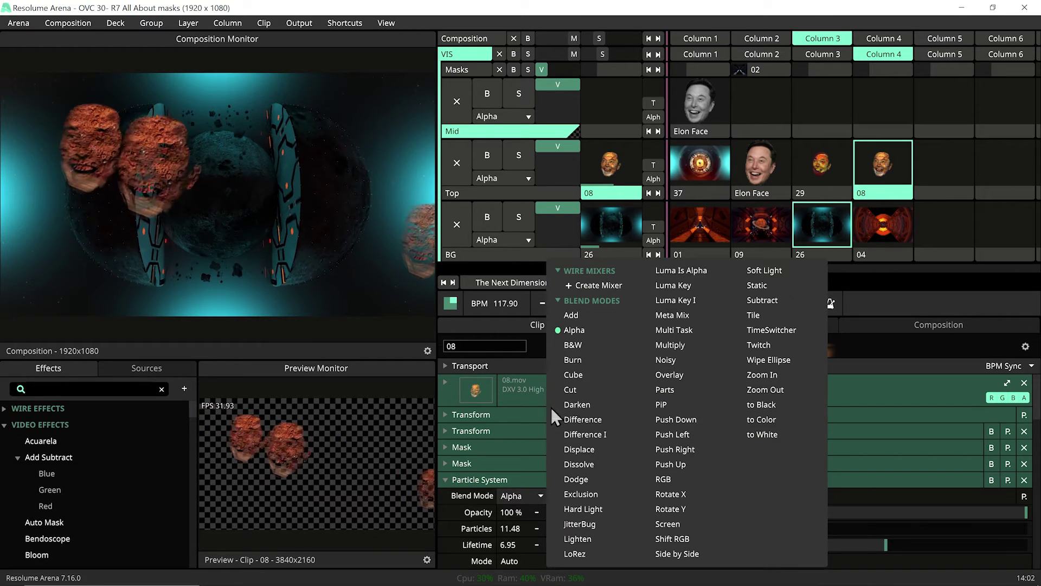
left_click(572, 315)
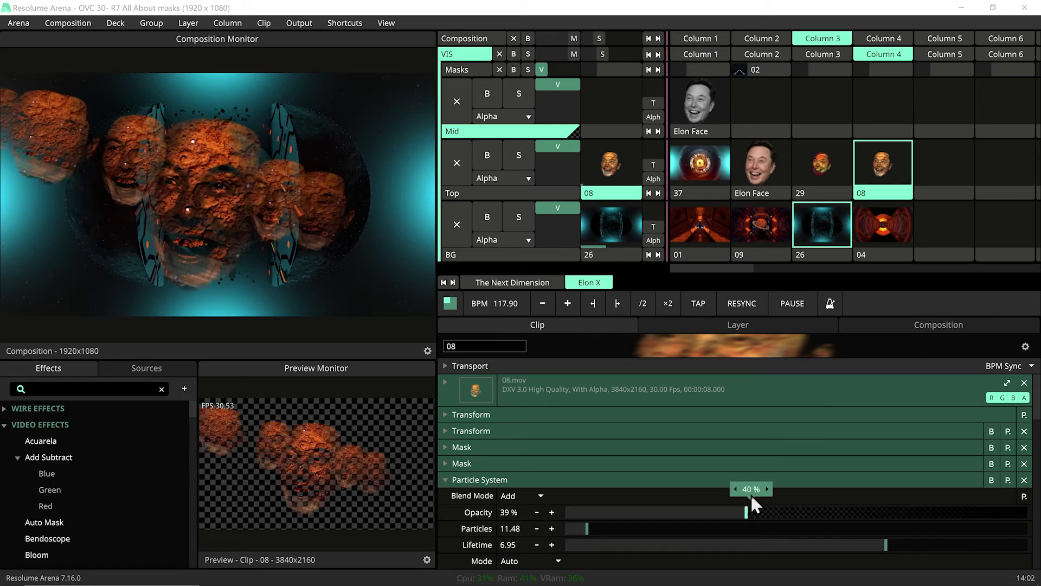
left_click(445, 479)
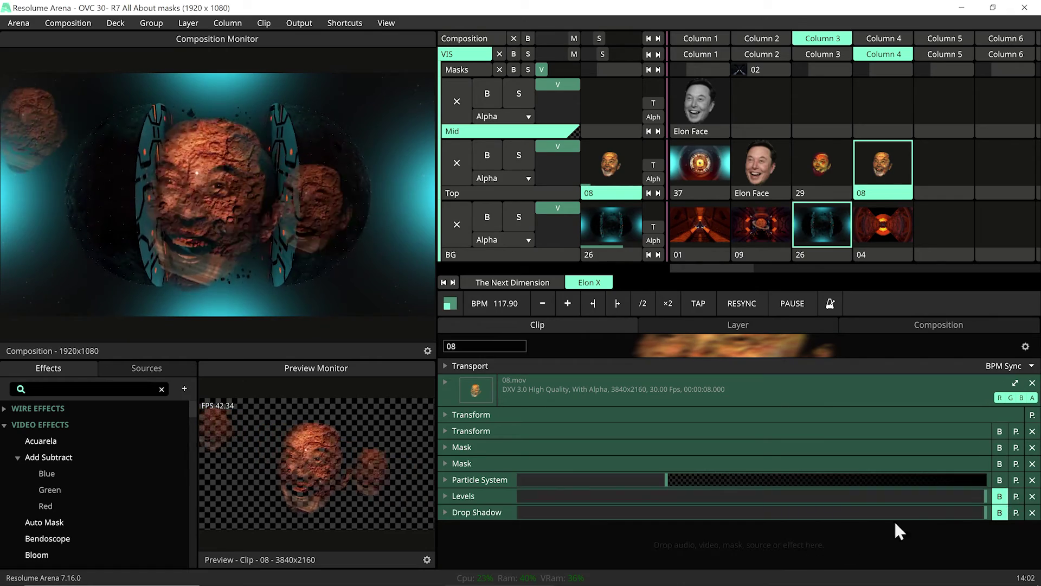
left_click(1000, 495)
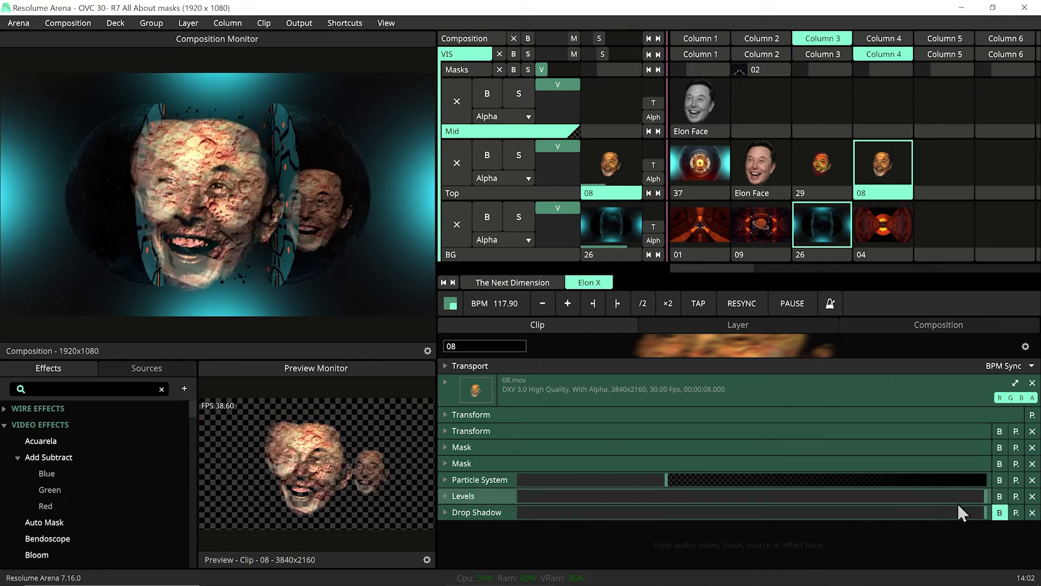